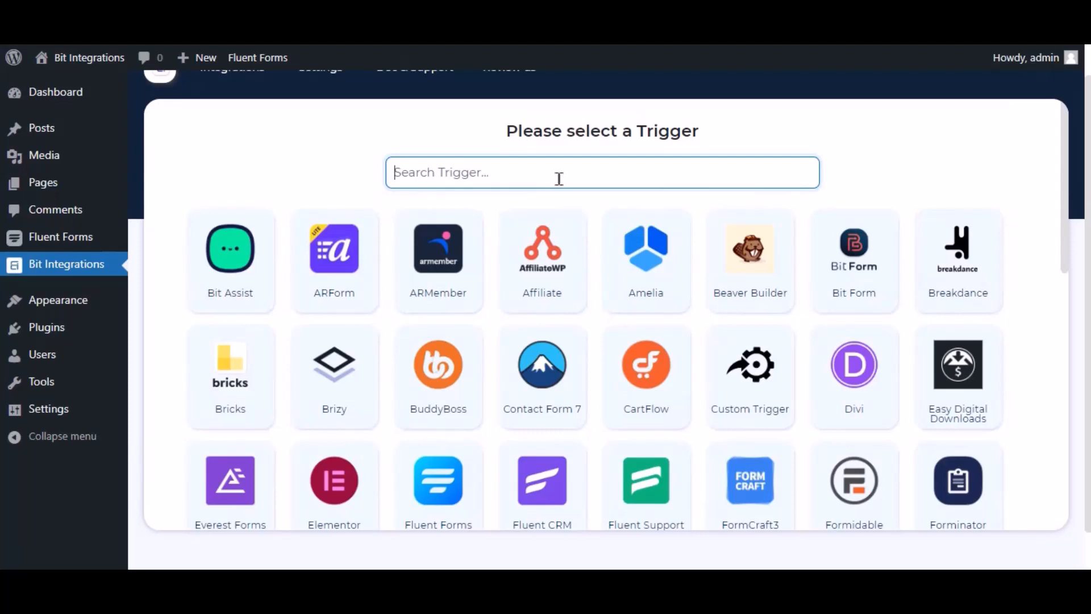
Pick Fluent Forms with the 'Contact Form Demo' form as the trigger and continue.
text(fluent forms)
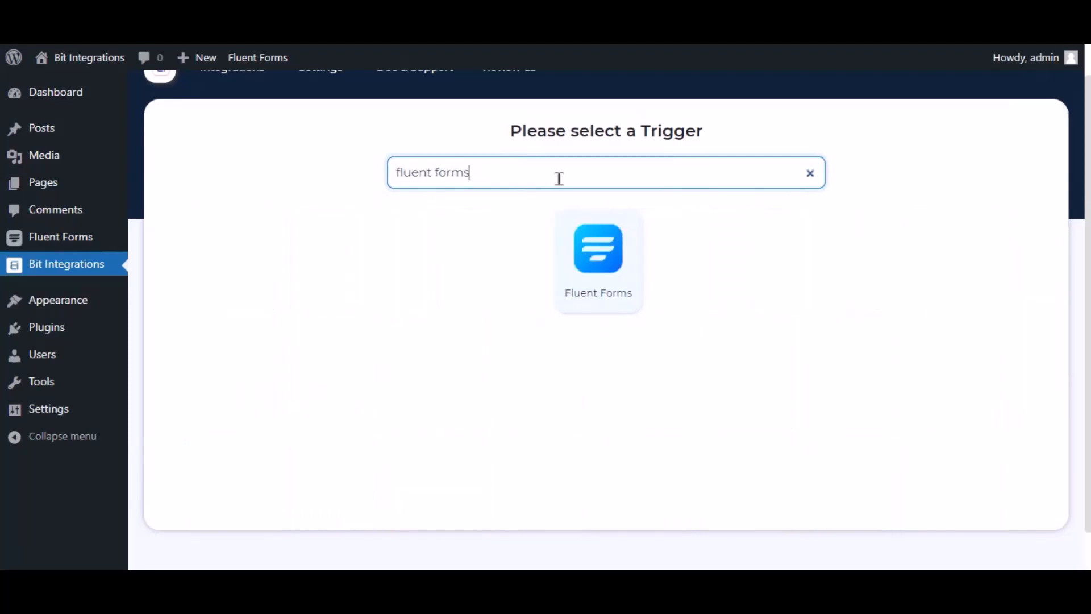
click(604, 251)
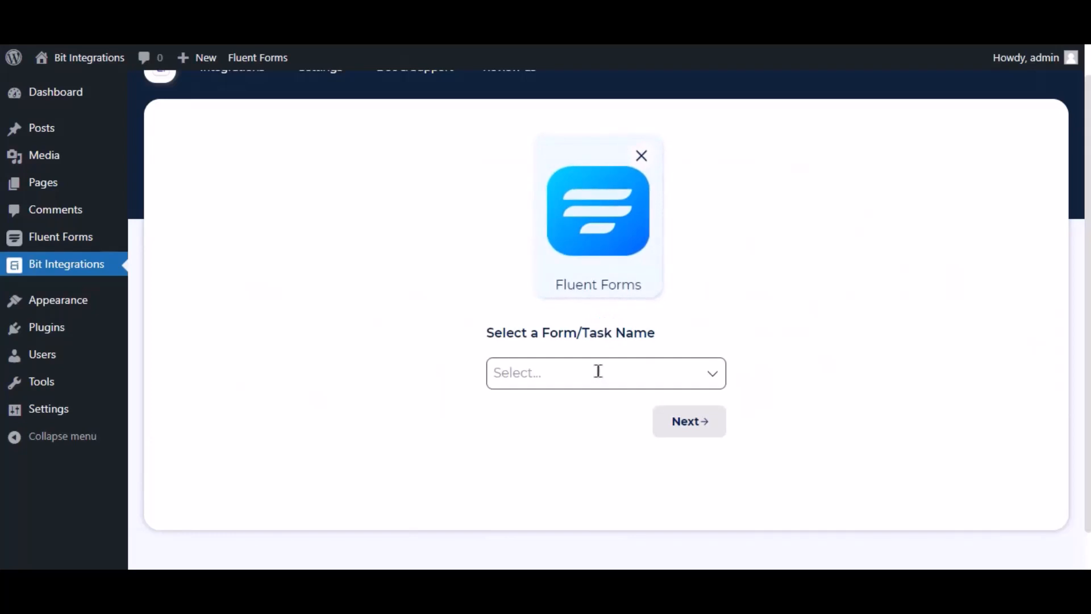
click(596, 372)
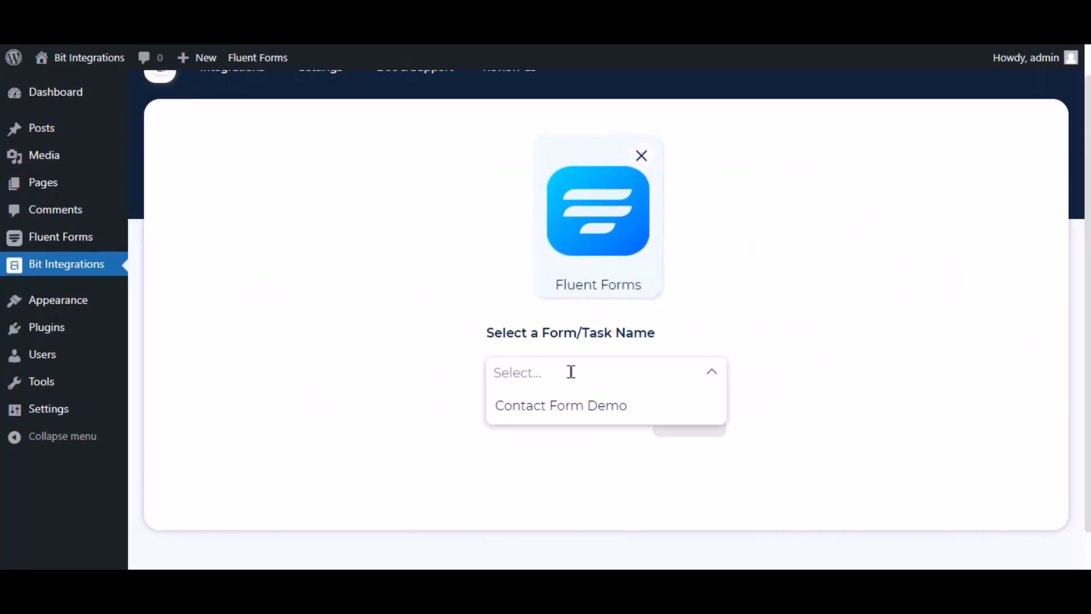
click(558, 404)
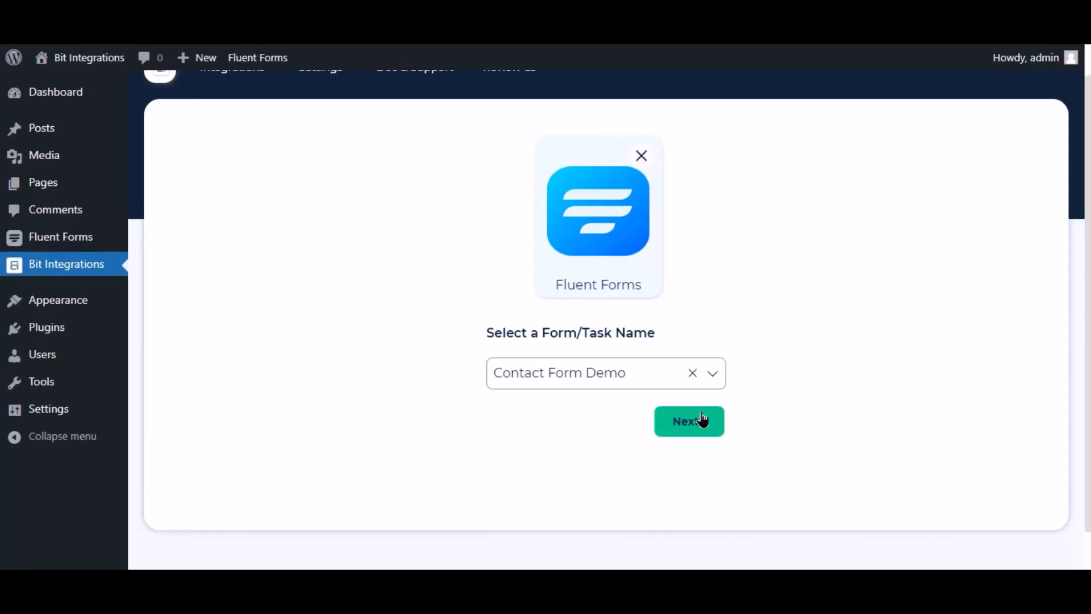
click(703, 420)
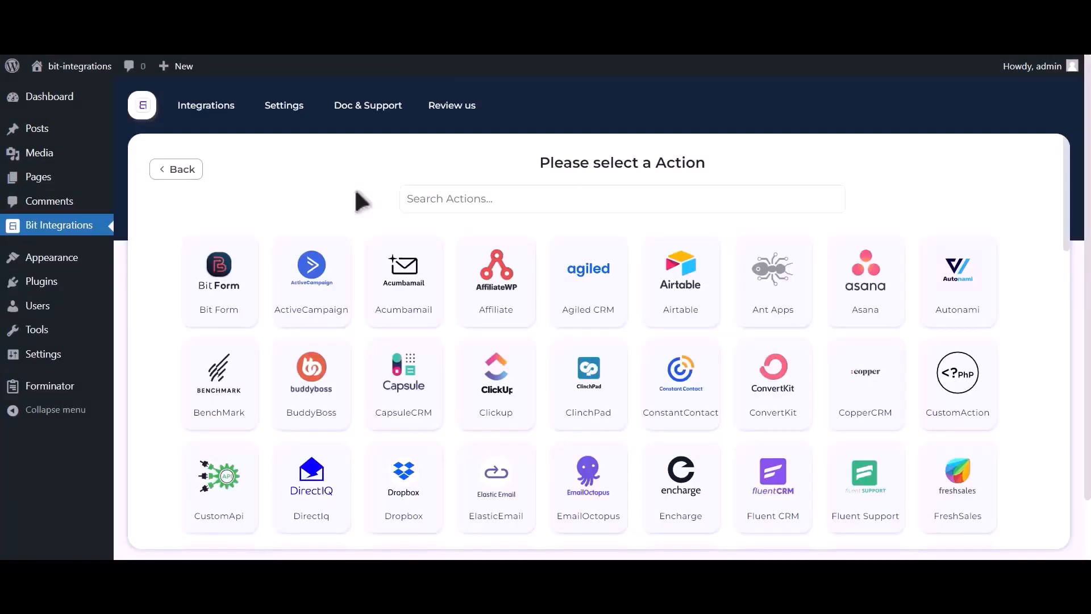
Choose Google Contacts as the action and follow the Google API Console credentials link.
click(528, 196)
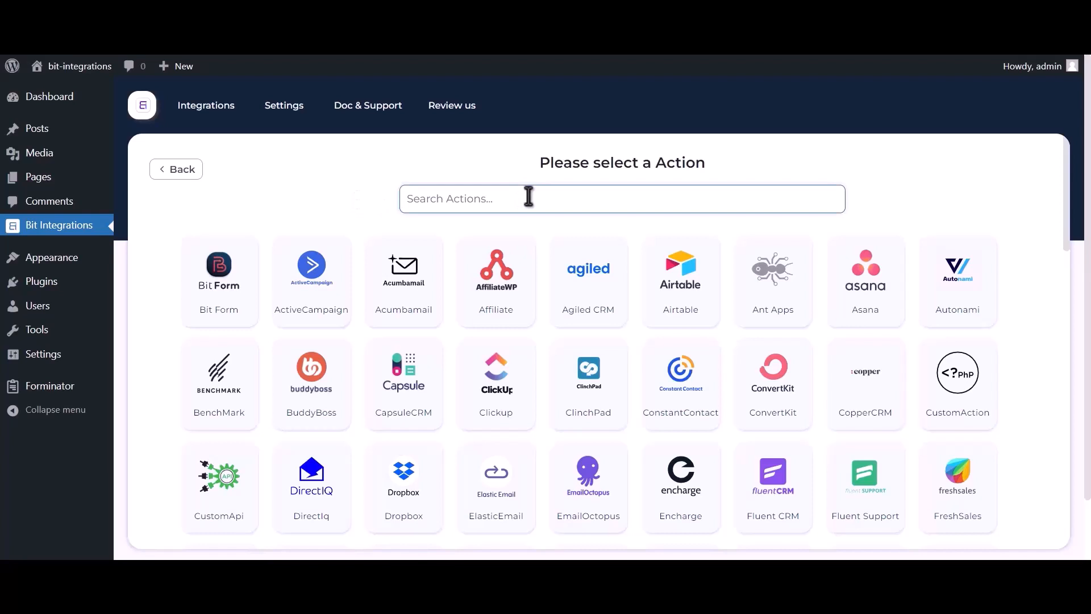
text(google contacts)
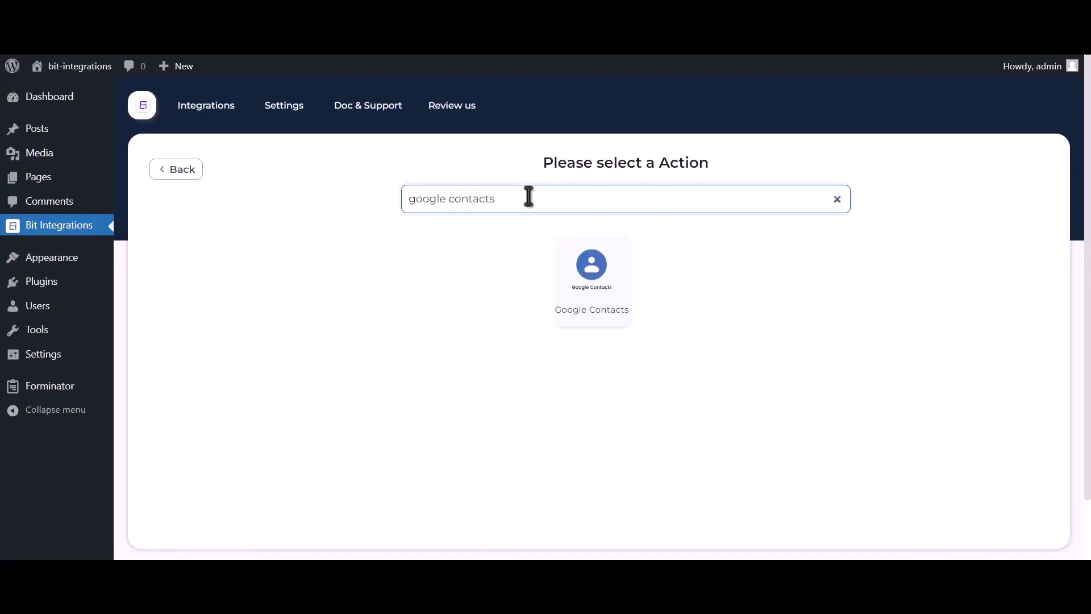
click(586, 290)
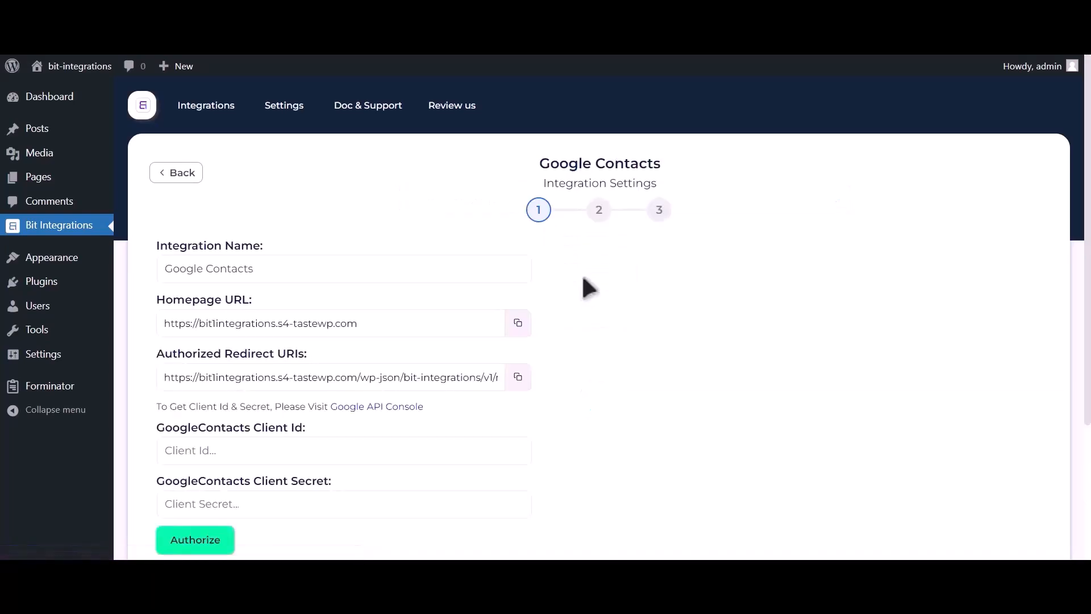
drag(157, 407, 334, 409)
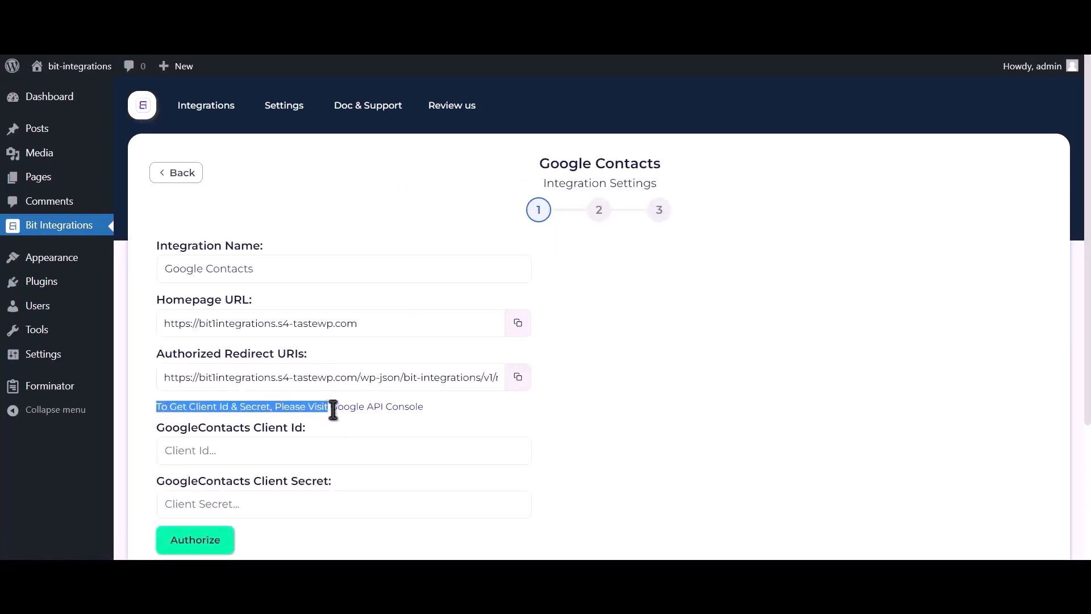
click(386, 407)
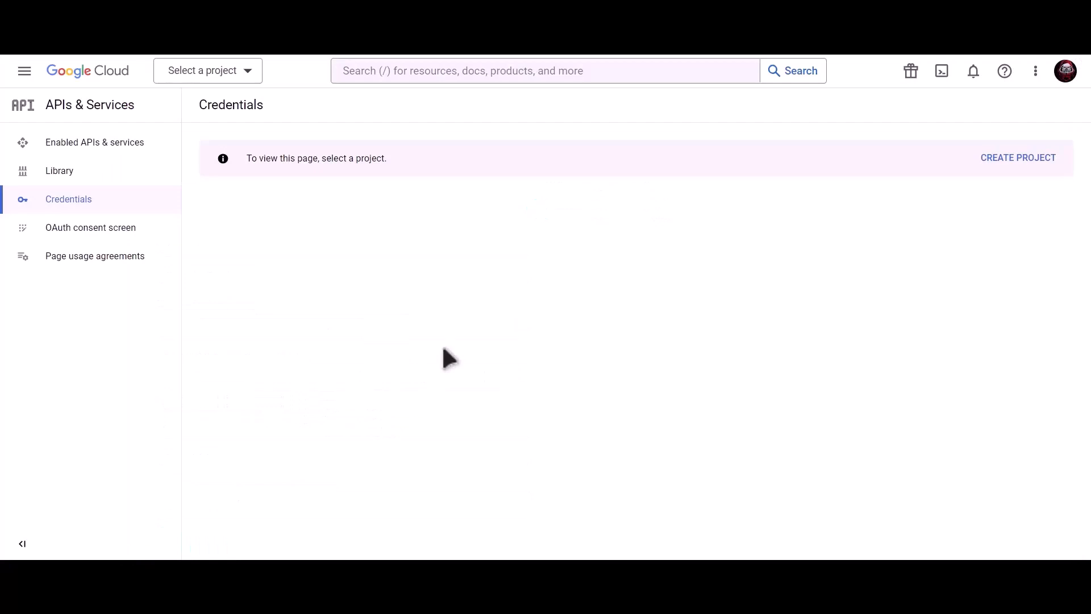
Create a new Google Cloud project named 'Bit Integrations'.
click(1022, 165)
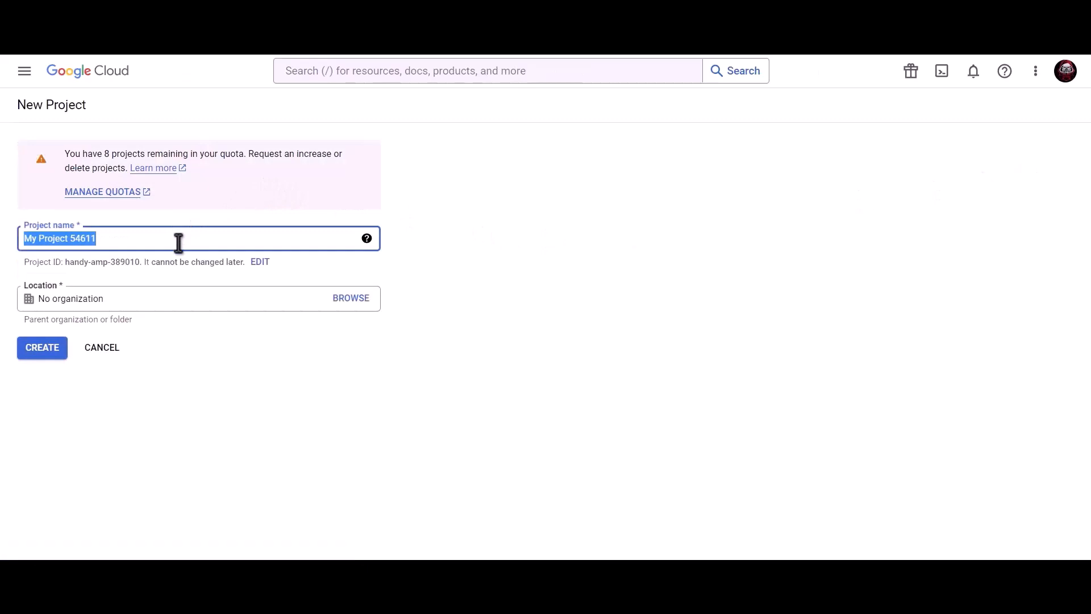
text(Bit Int)
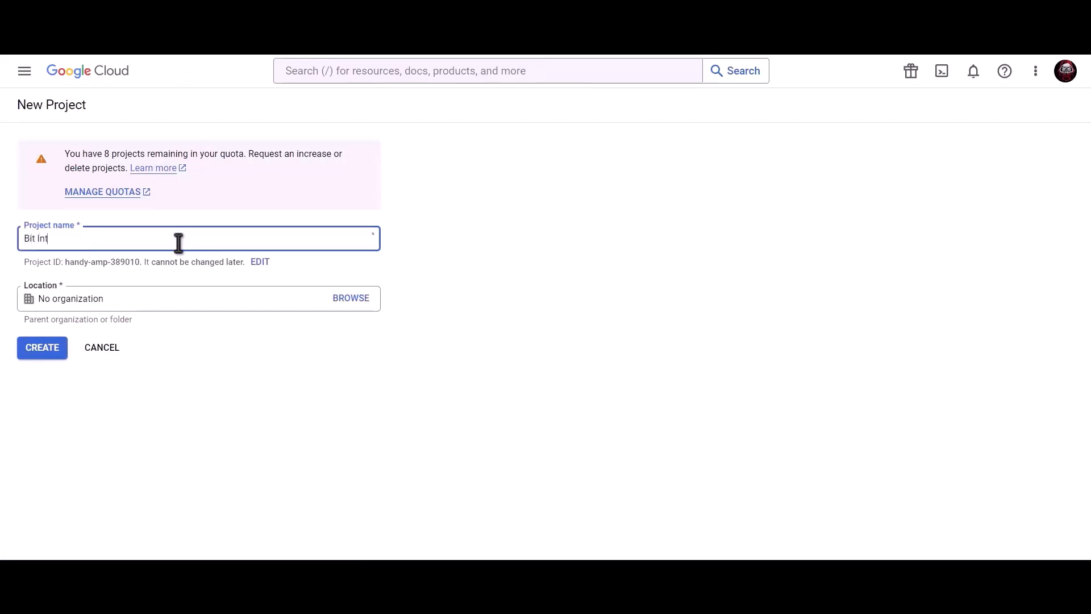
text(egrations)
click(44, 348)
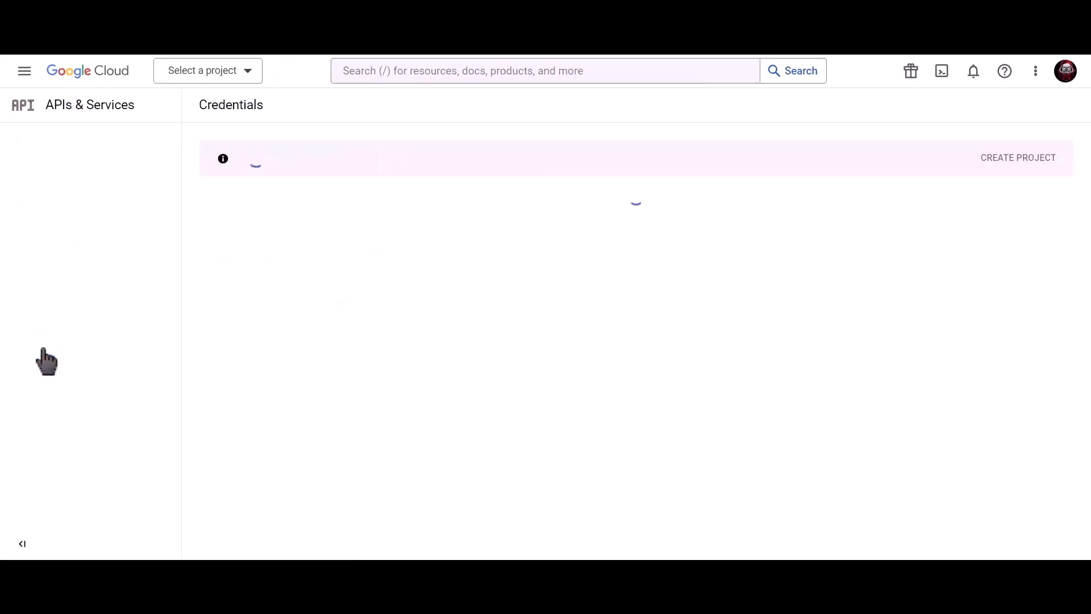
Search the console for 'Google contacts api' and enable the Contacts API.
click(501, 71)
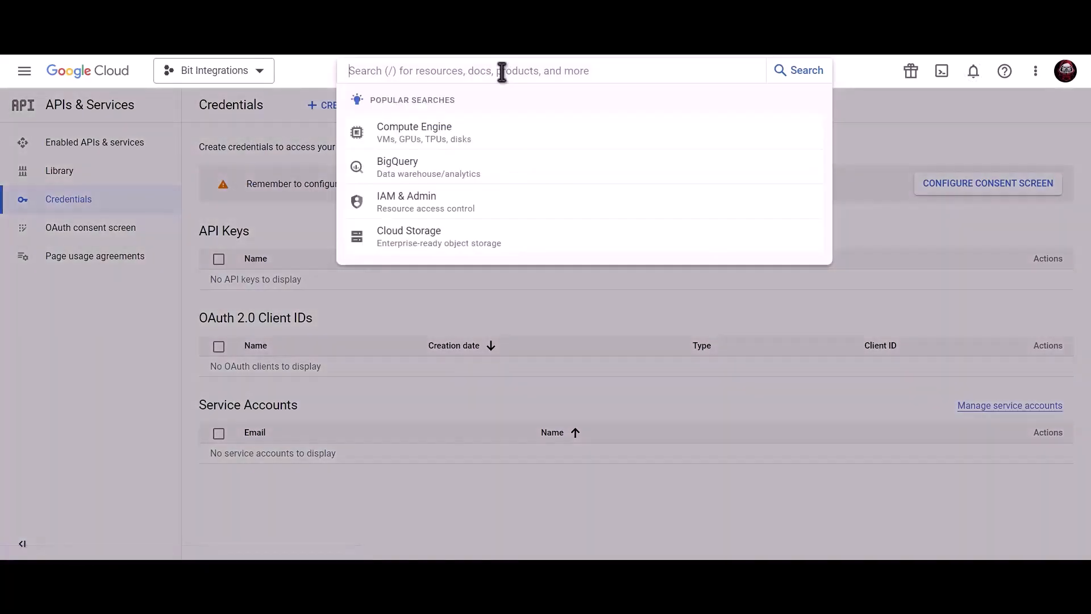
text(Google c)
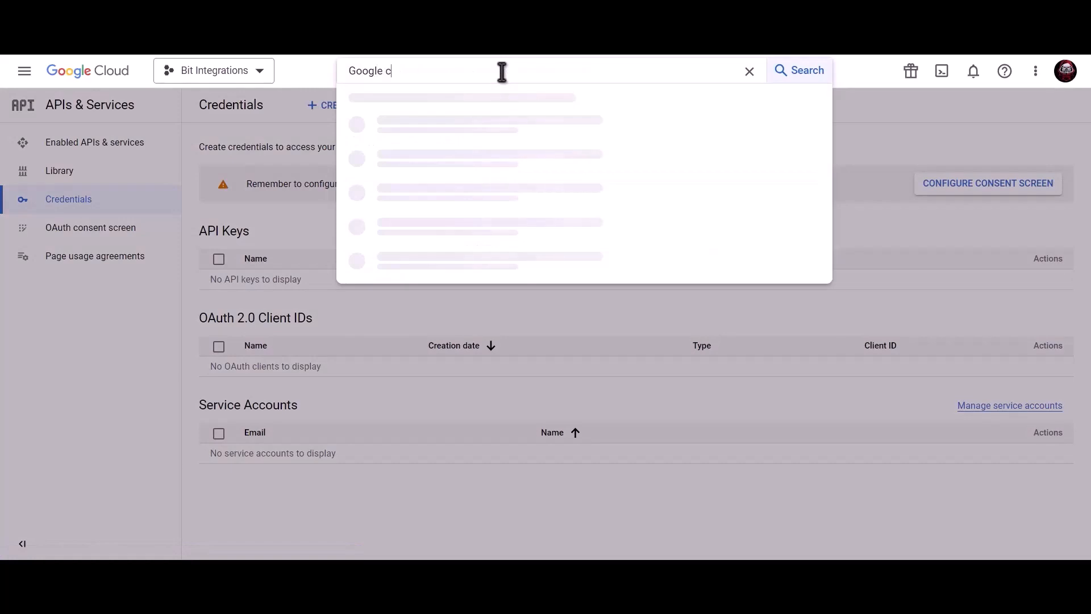
text(ontacts api)
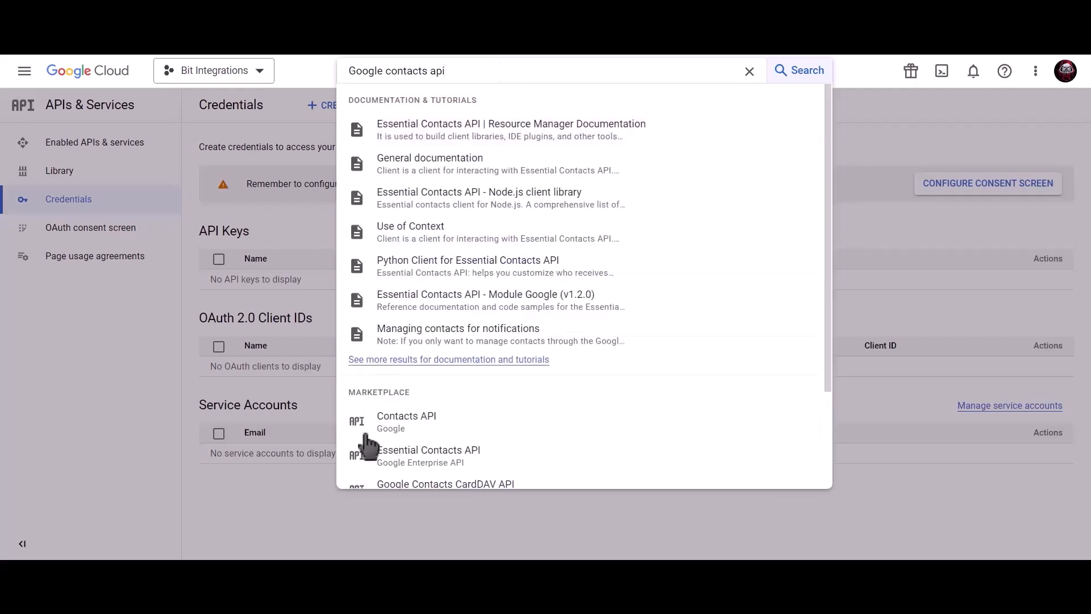
click(443, 425)
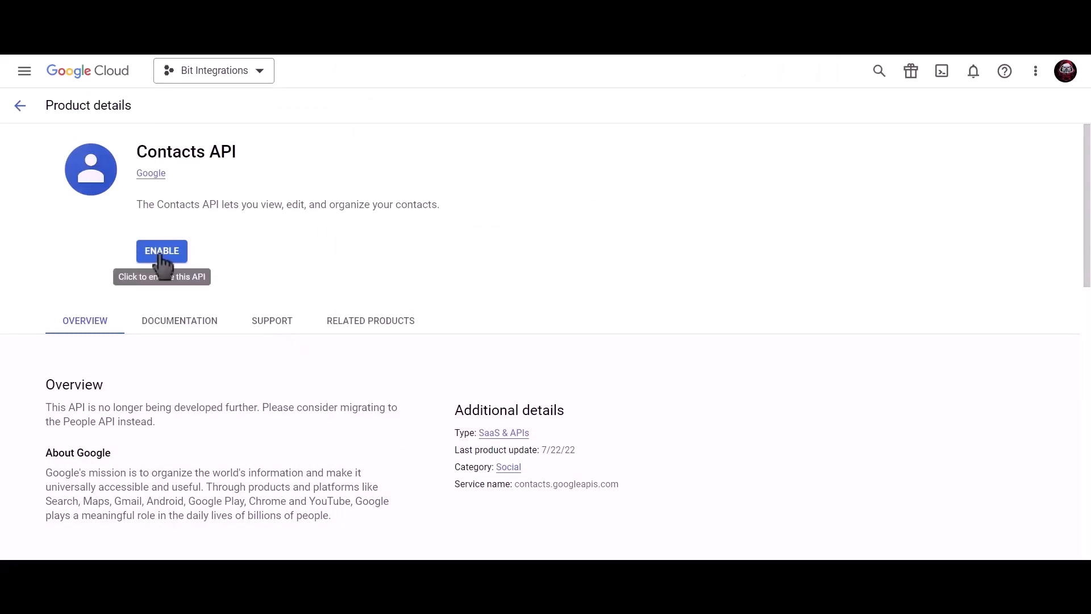
click(161, 254)
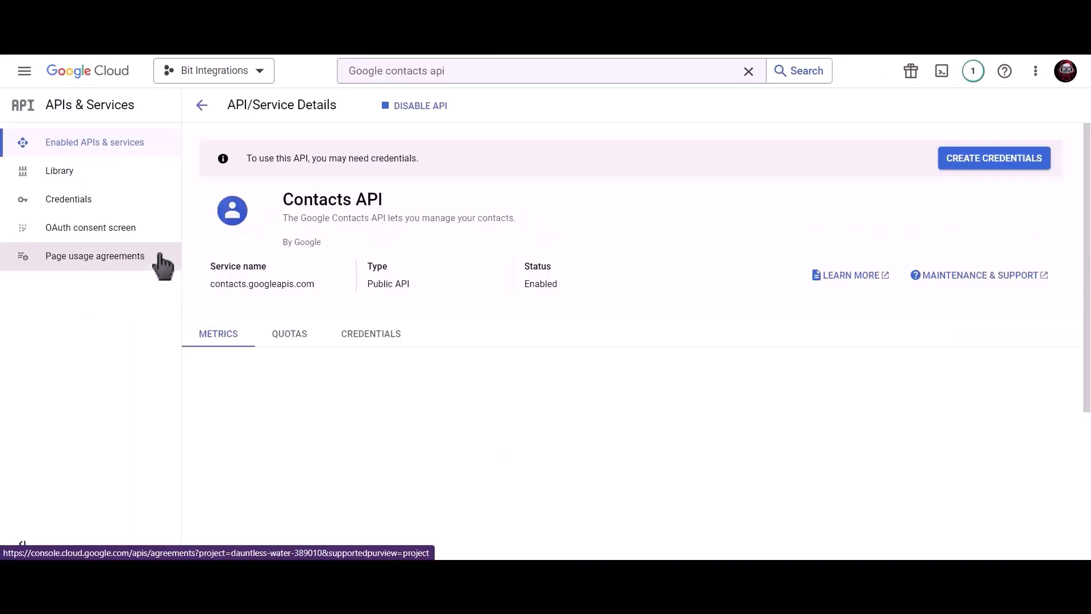
click(477, 71)
drag(477, 71, 338, 72)
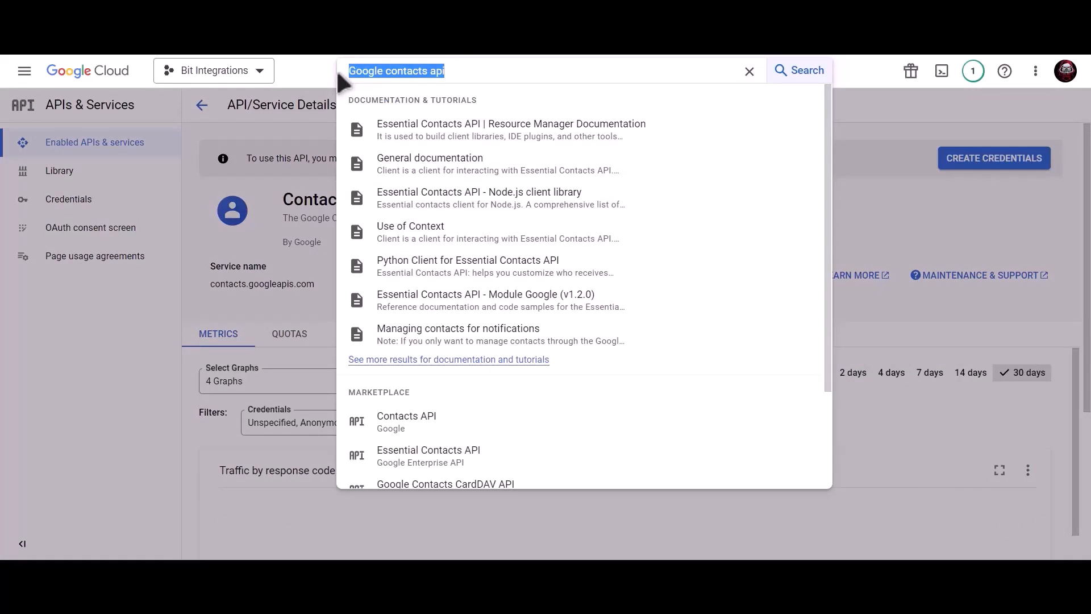
Search 'google people api' and enable the Google People API.
text(google)
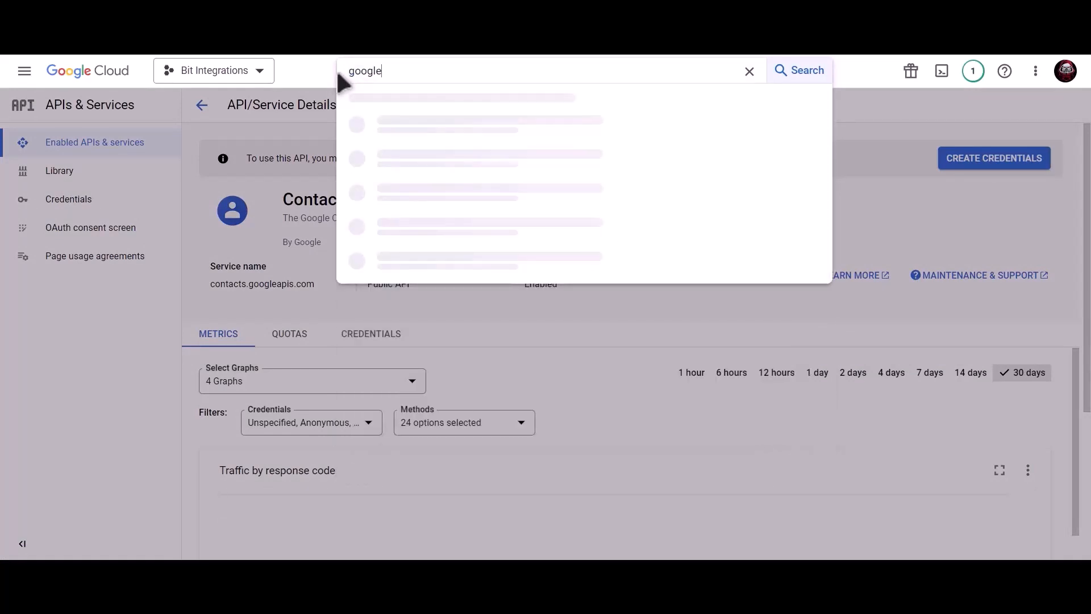
text( people api)
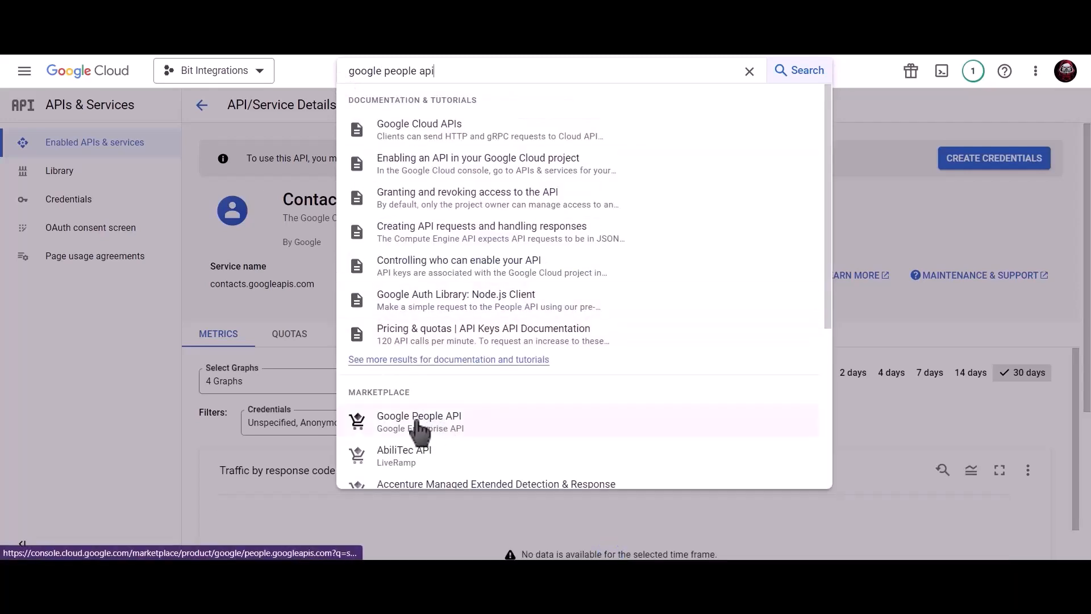
click(461, 430)
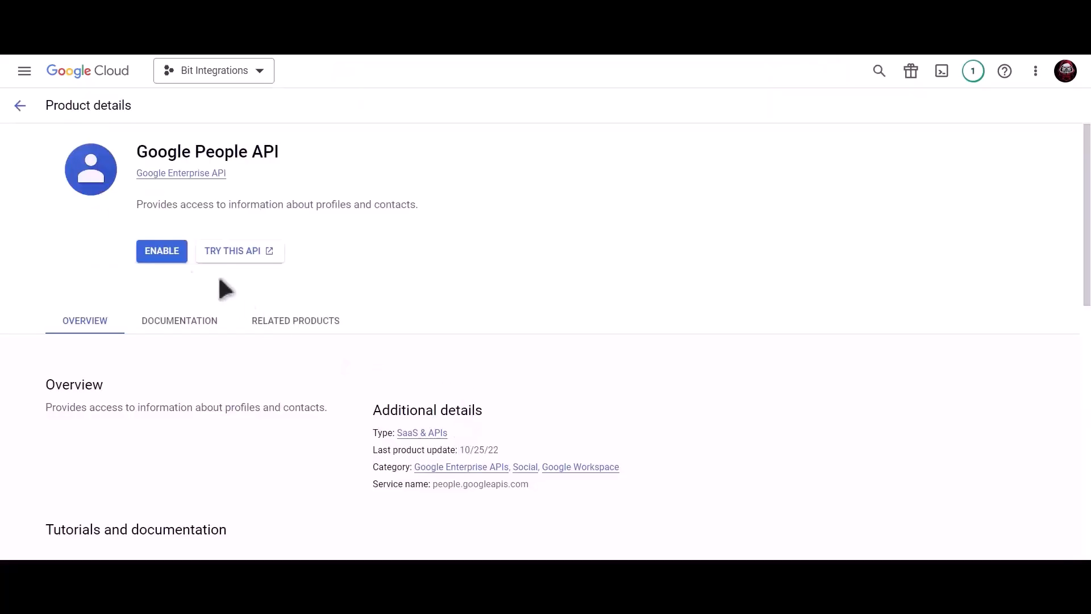
click(160, 252)
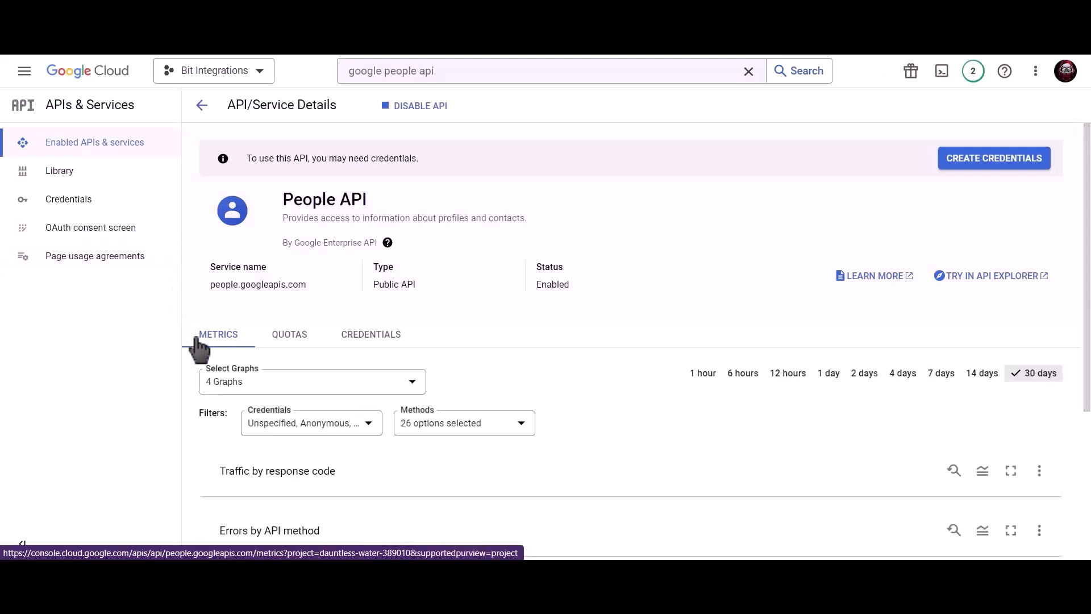
Start an OAuth consent screen registration for External users.
click(115, 209)
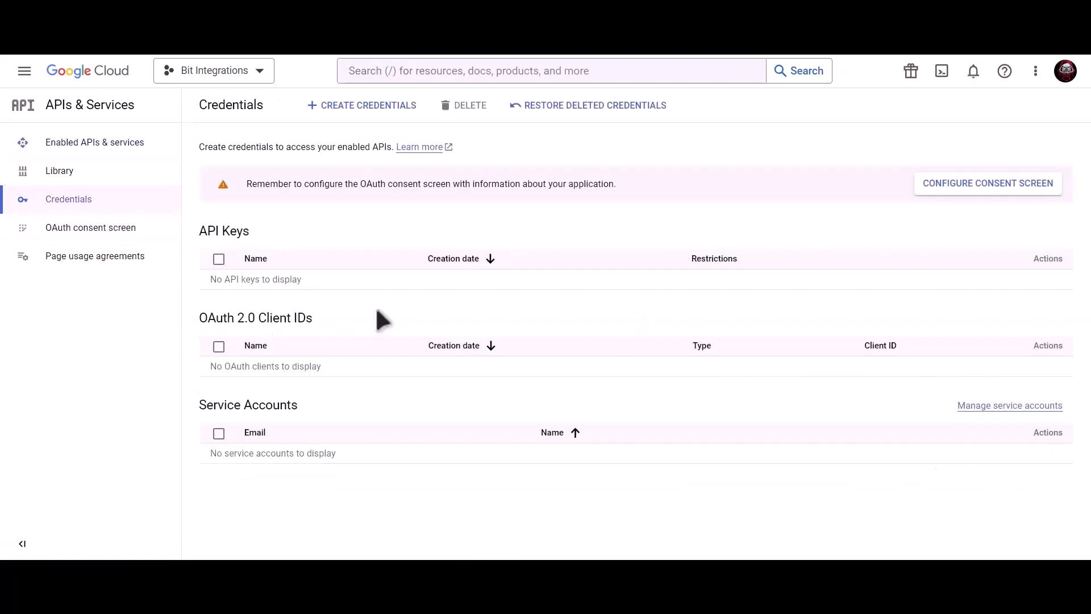
click(944, 184)
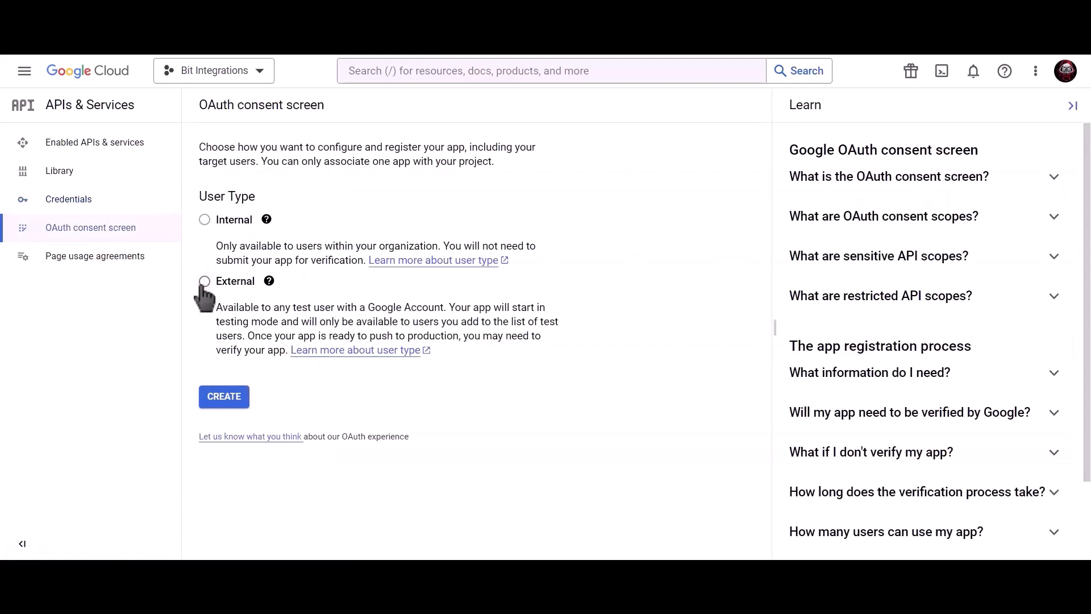
click(205, 281)
click(230, 406)
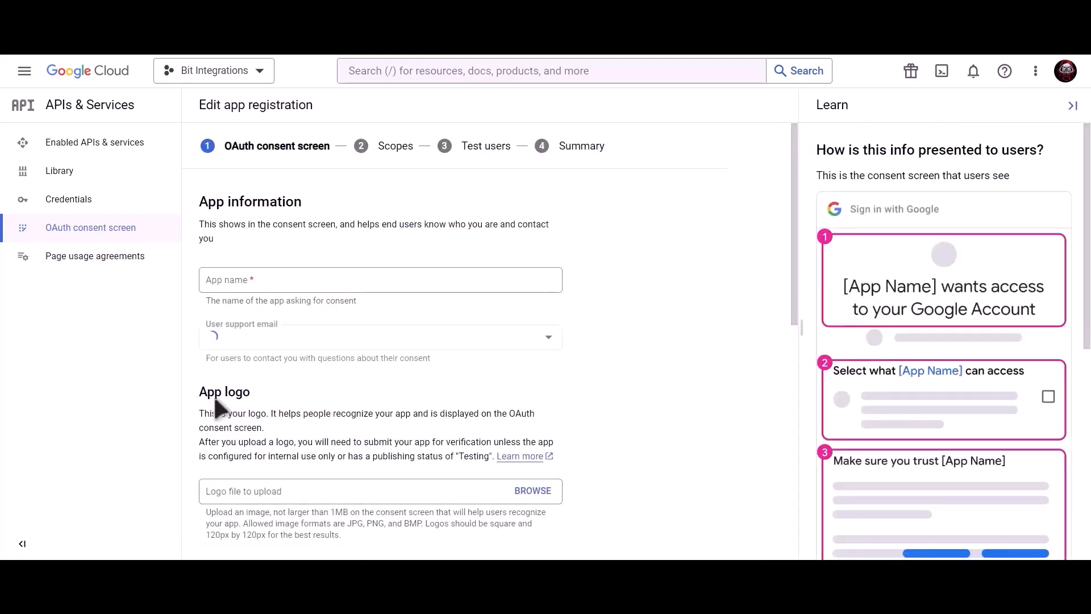
Enter app name 'Bit Integrations', the support email and developer contact email, then save.
click(297, 281)
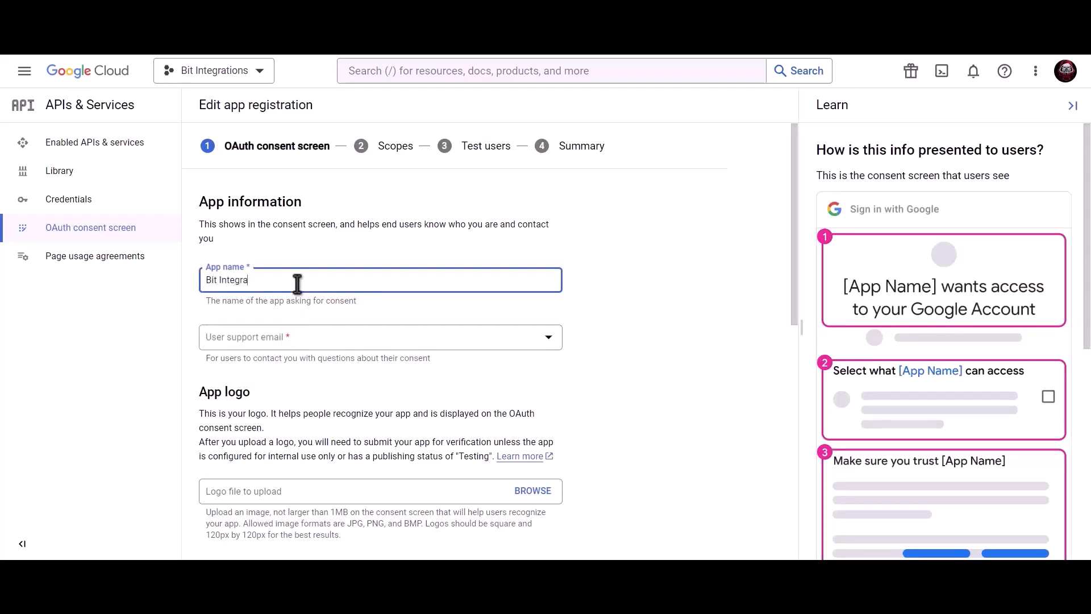
click(296, 341)
click(301, 357)
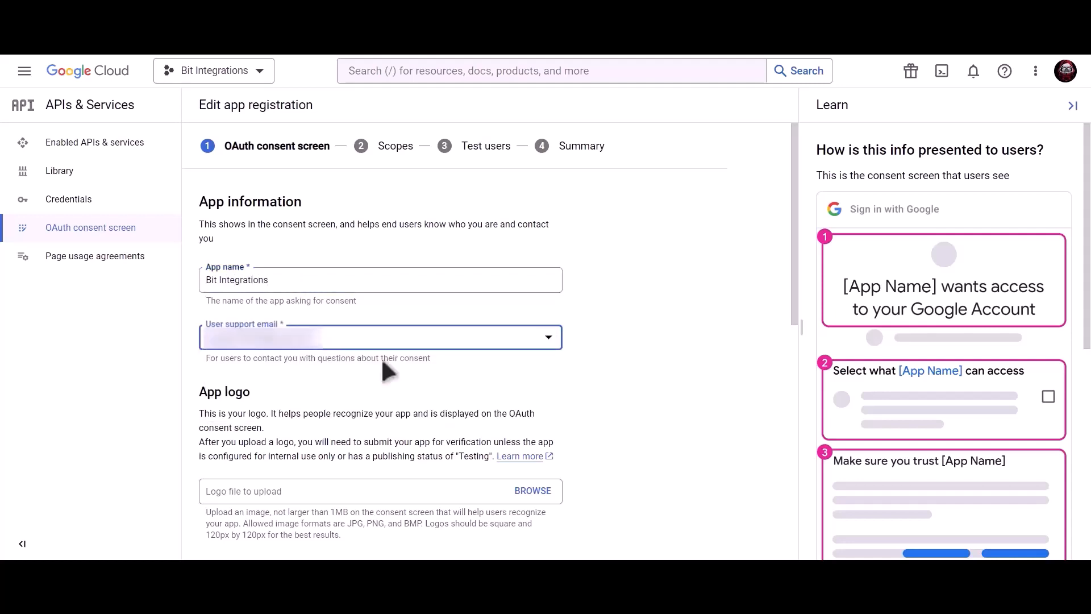
scroll(382, 362, down, 9)
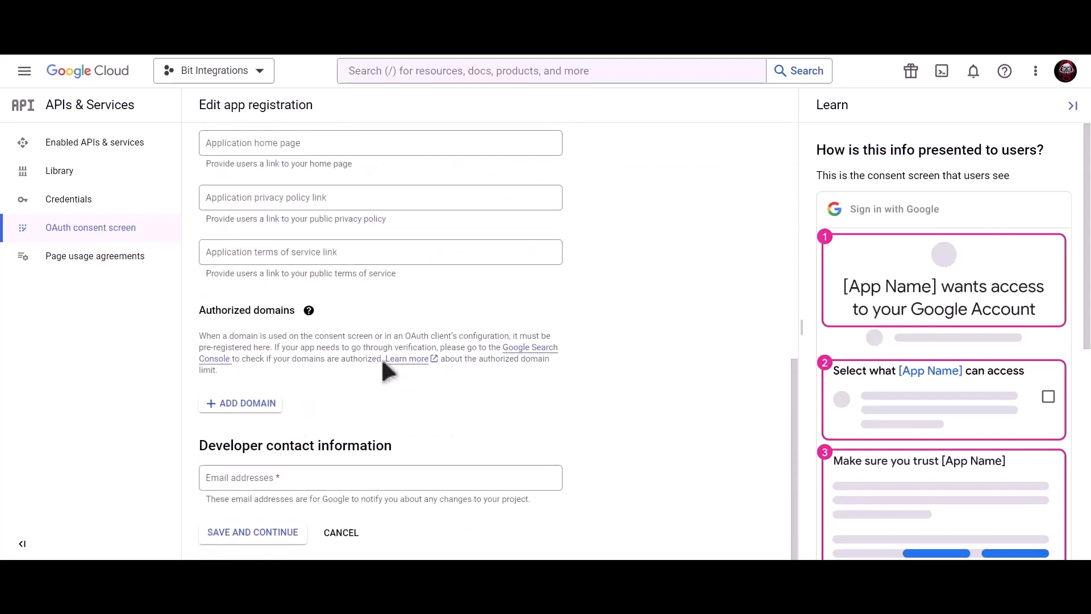
click(311, 474)
key(ctrl+v)
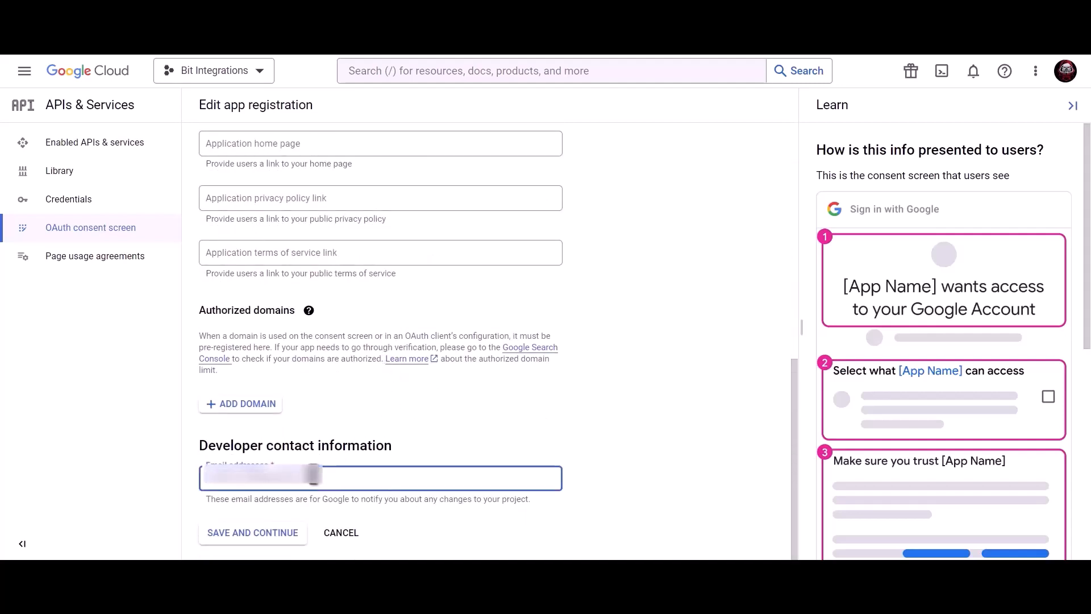
click(265, 539)
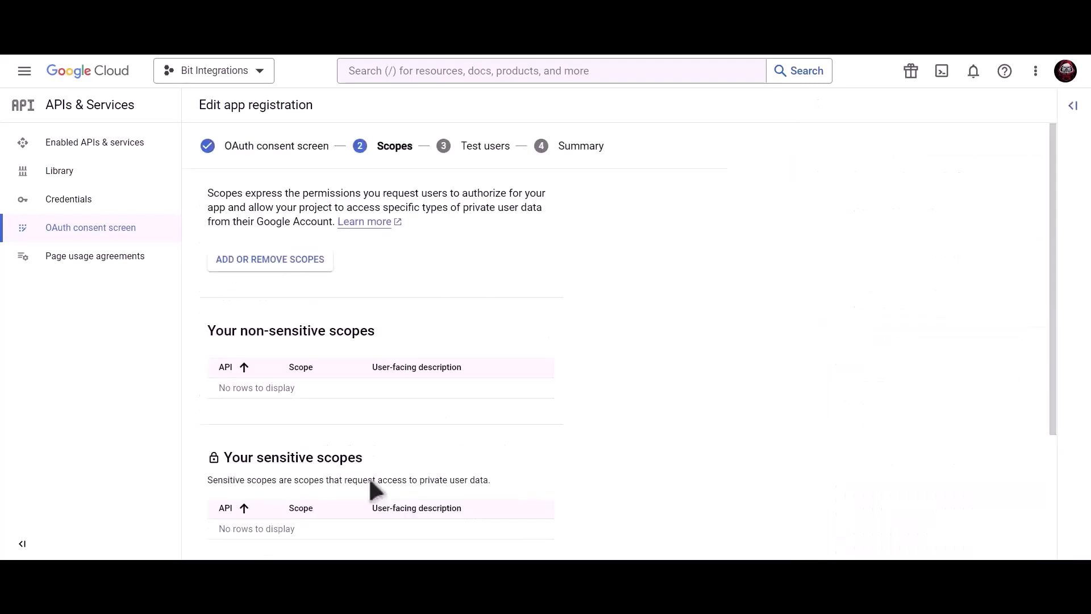
Skip scopes and test users, return to the dashboard, and go to Credentials.
scroll(369, 477, down, 3)
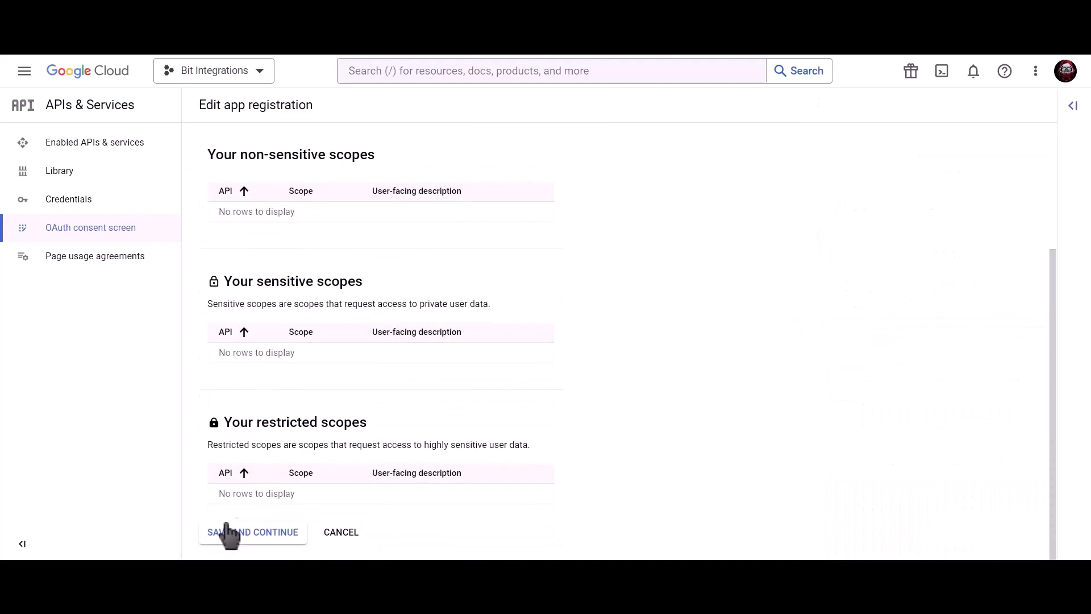
click(254, 540)
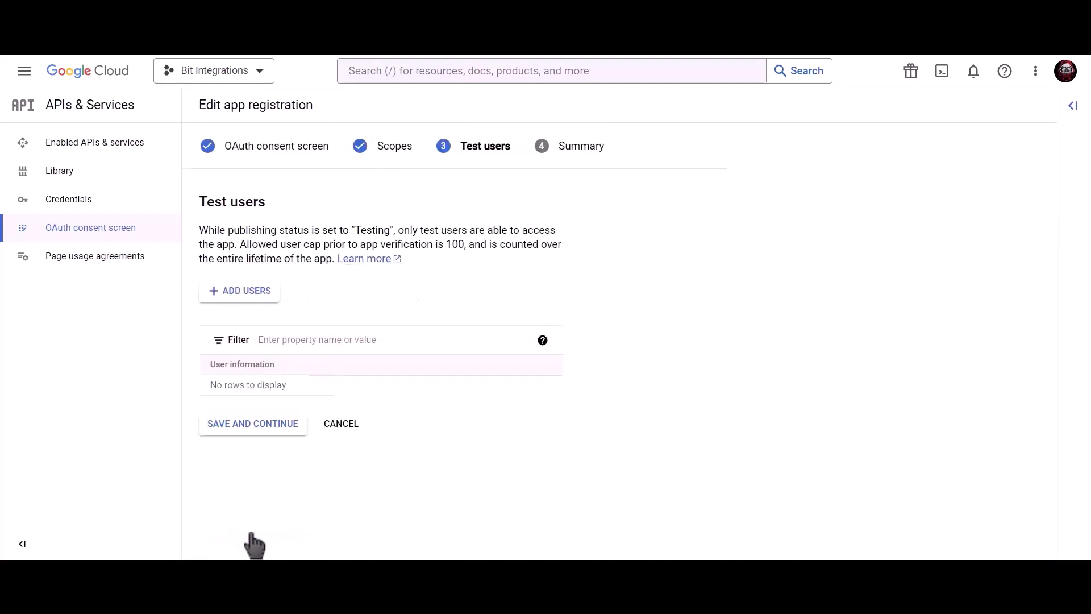
click(280, 430)
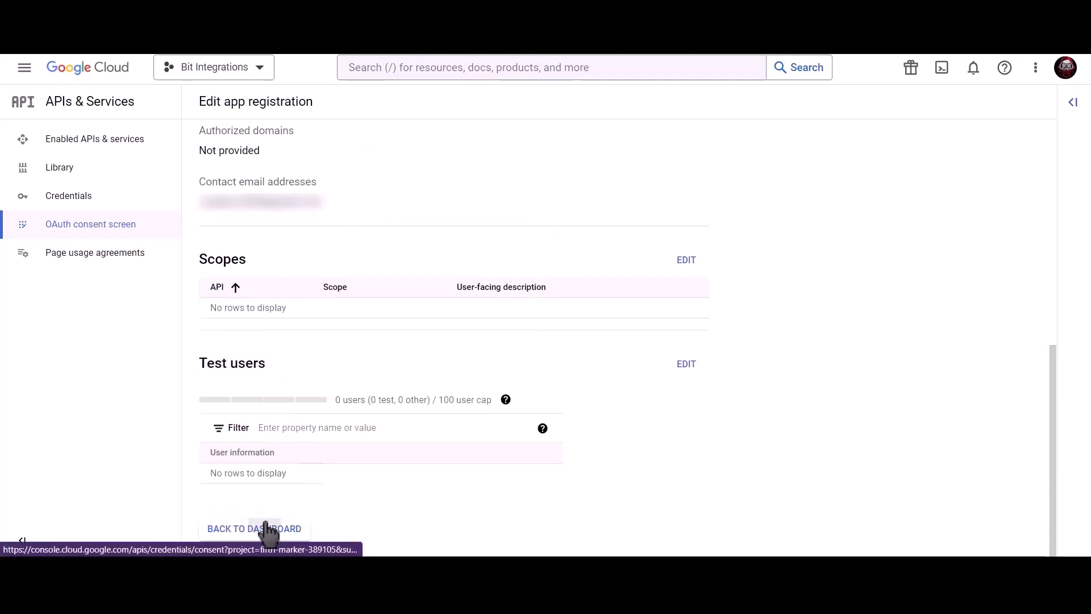
click(268, 527)
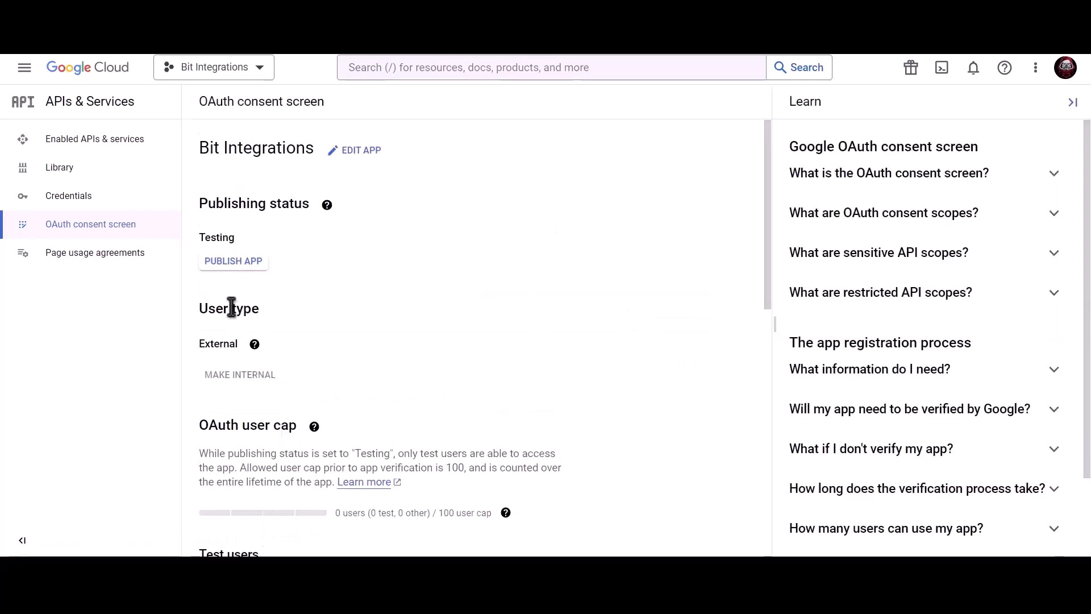
click(143, 205)
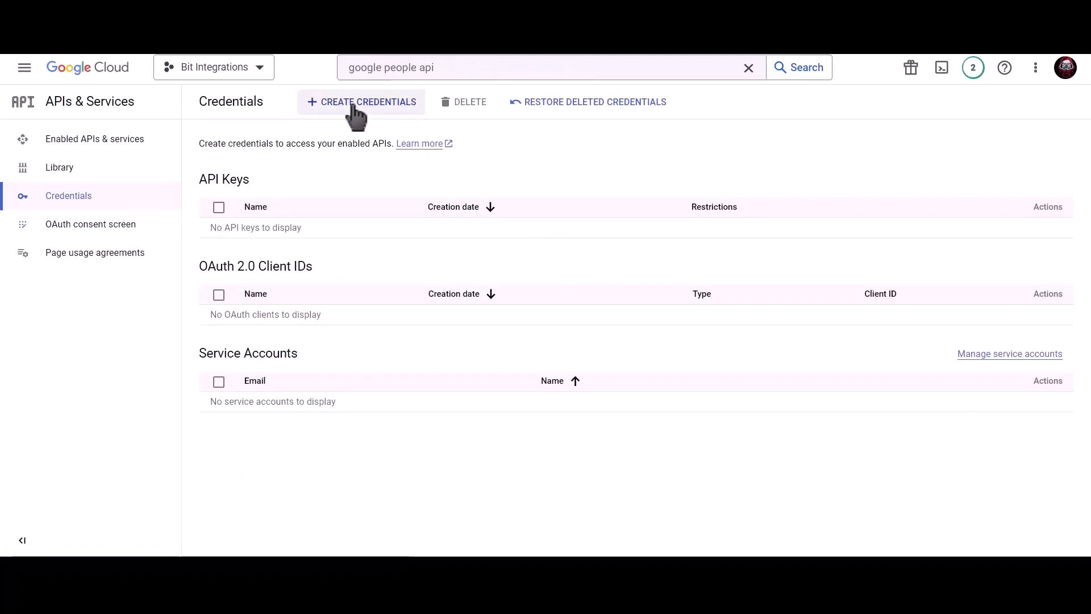
Begin a Web application OAuth client ID named 'Bit Integrations'.
click(369, 105)
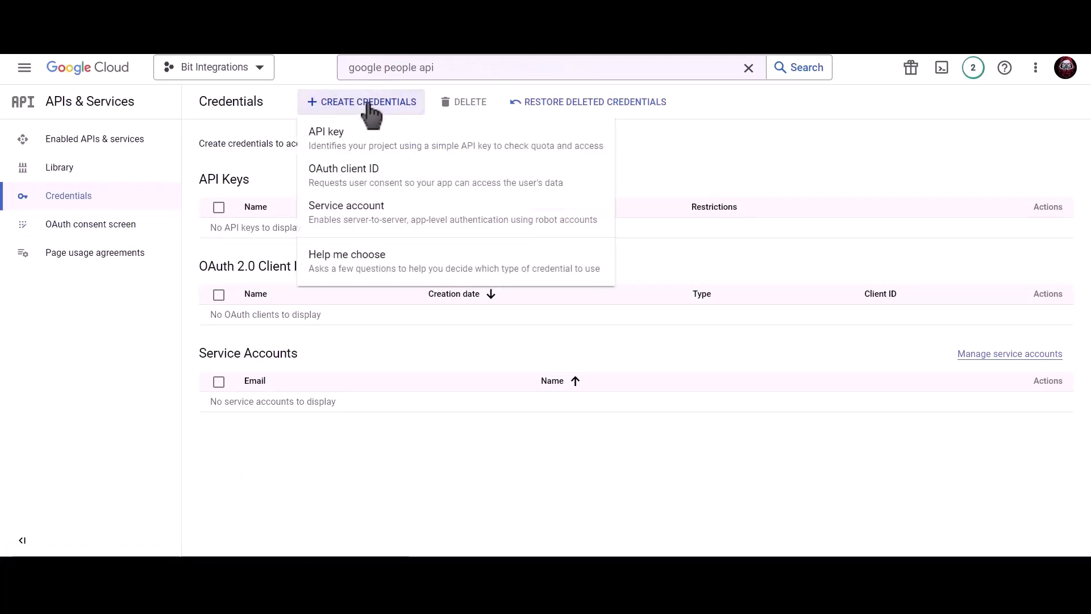
click(456, 195)
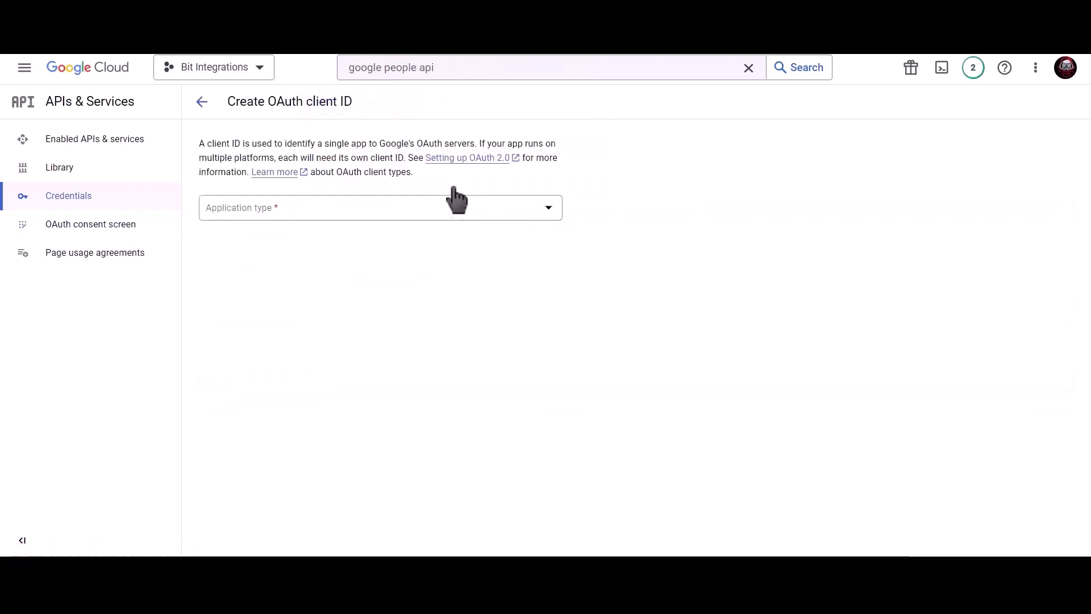
click(335, 207)
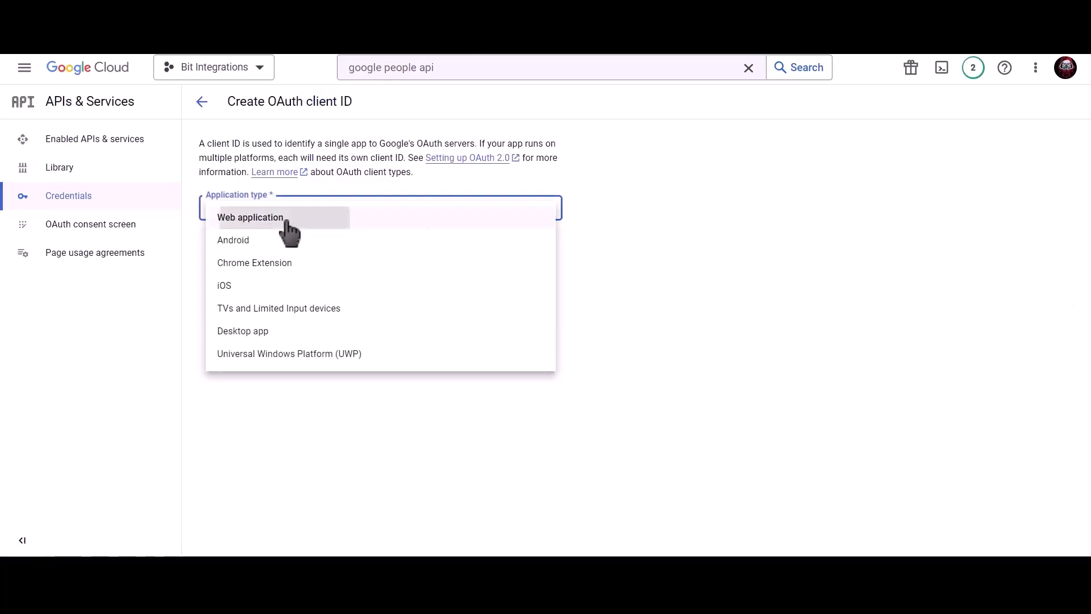
click(286, 221)
click(283, 245)
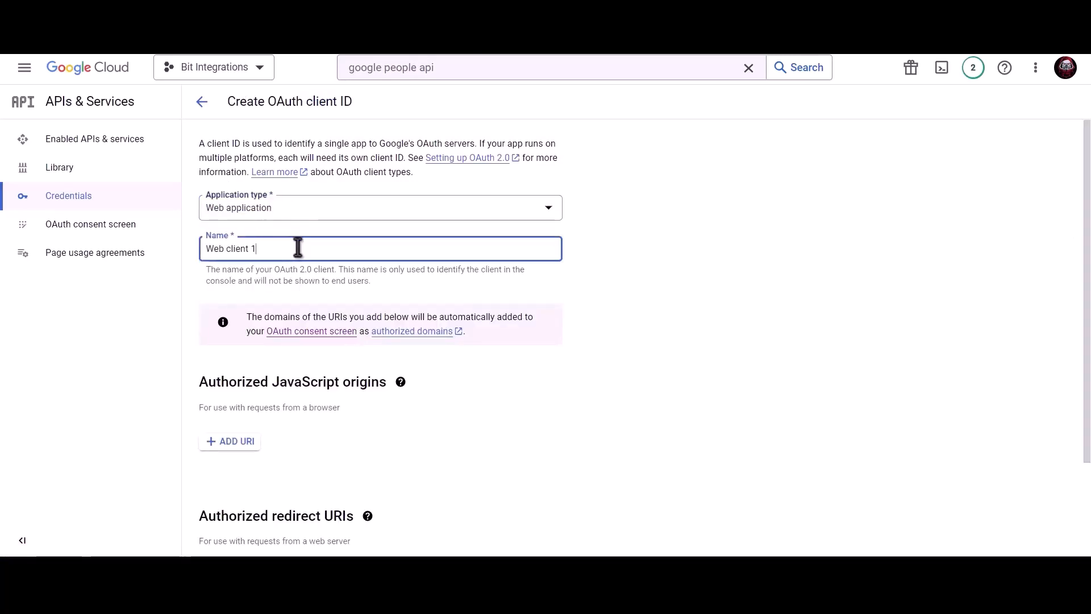
key(ctrl+a)
text(B)
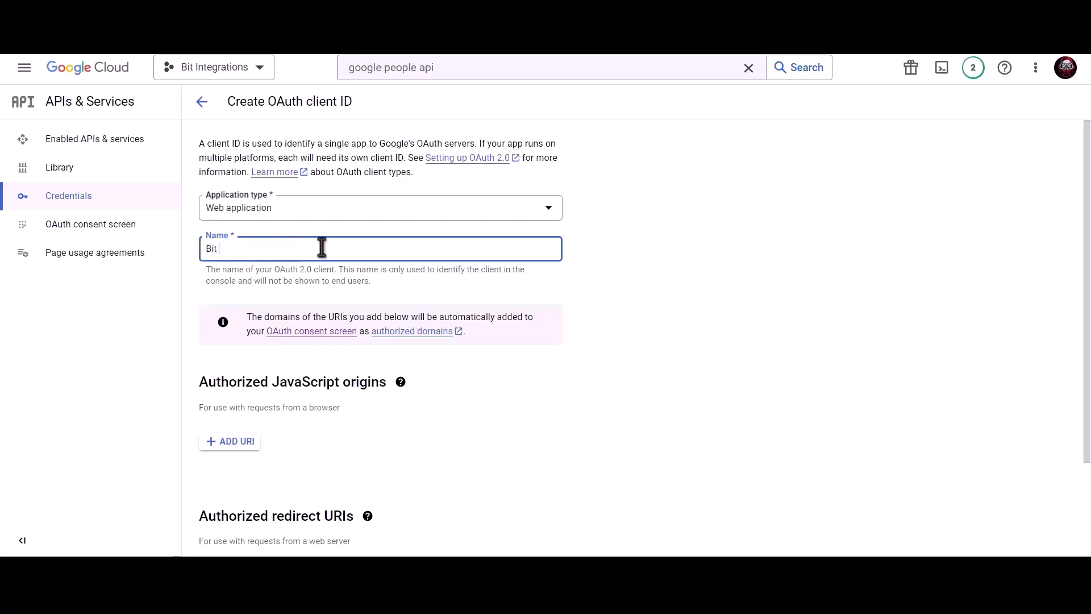
text(it Integrations)
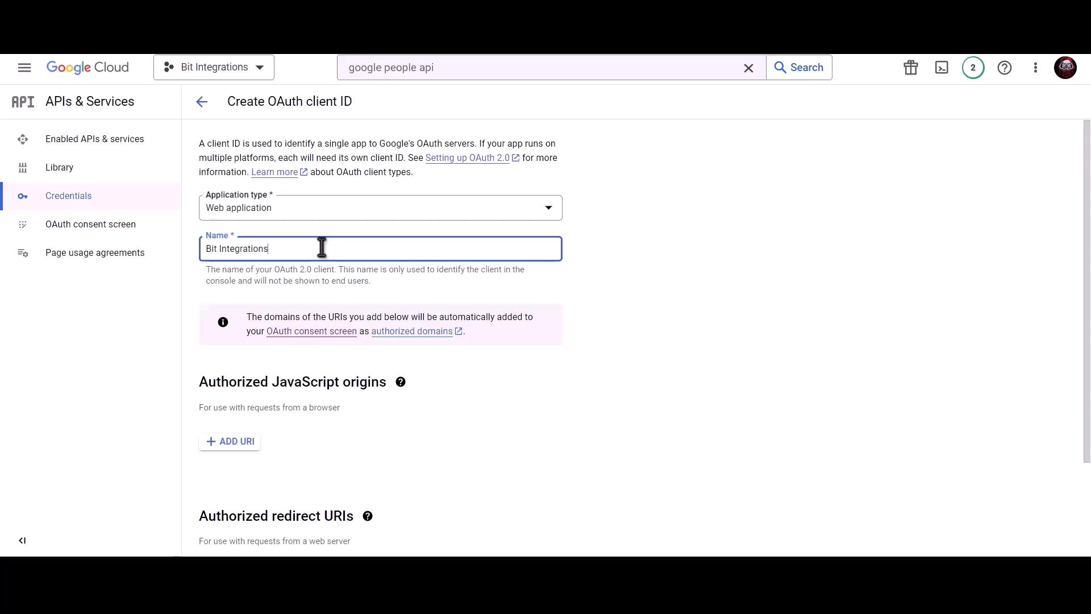
Add the site's homepage URL as an authorized JavaScript origin.
scroll(322, 248, down, 2)
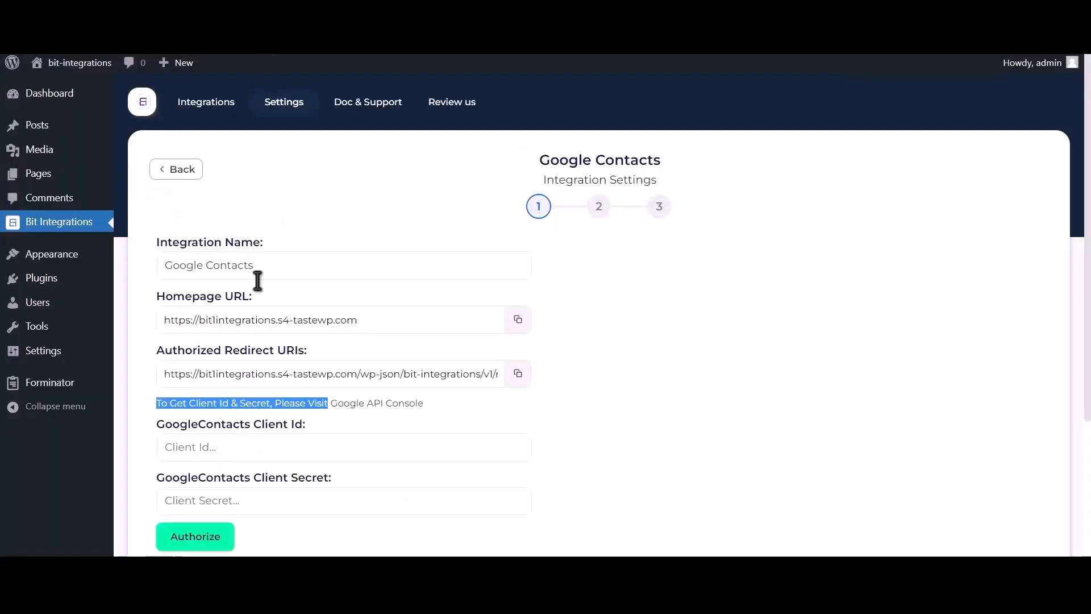
click(518, 320)
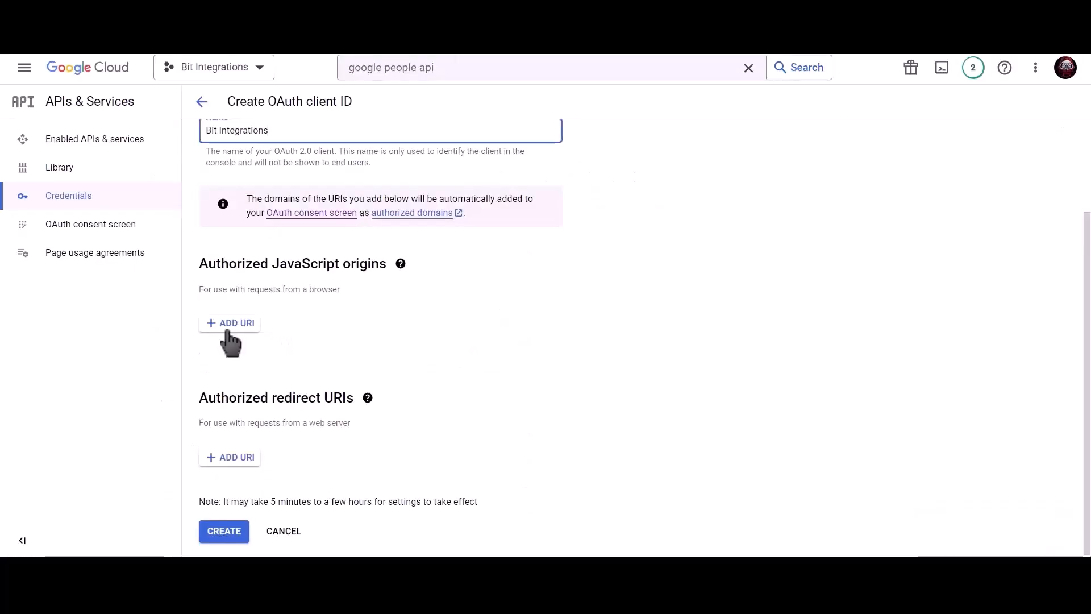
click(227, 324)
click(263, 333)
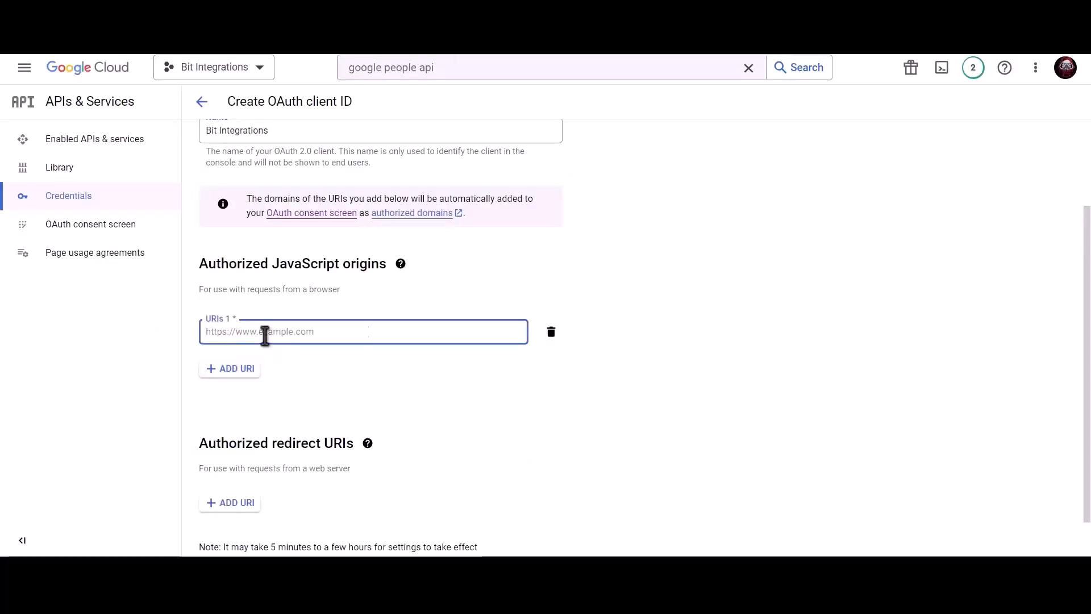
key(ctrl+v)
click(330, 363)
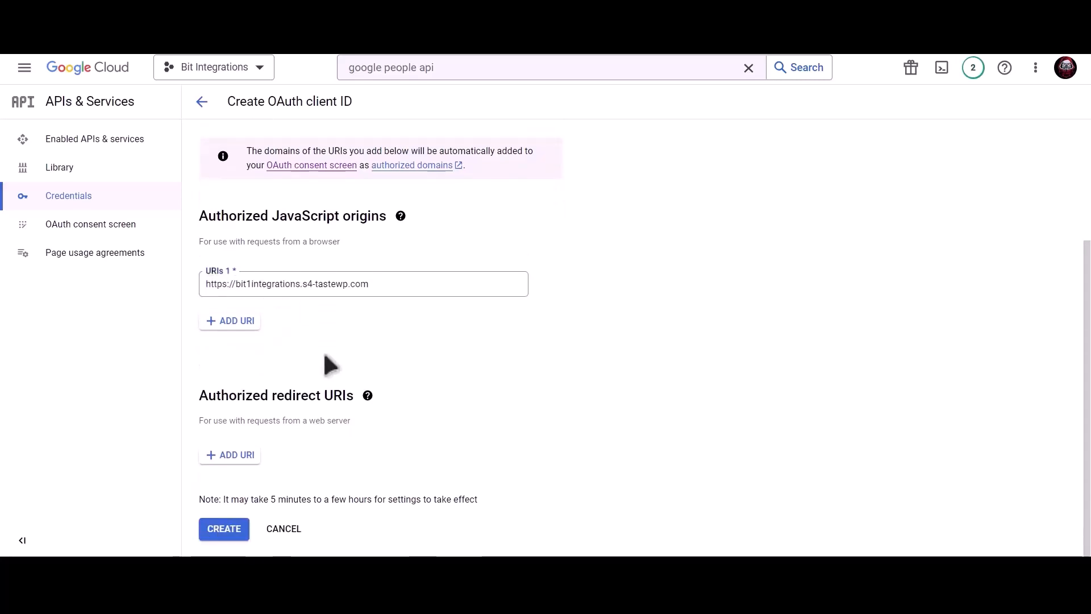
Add the plugin's redirect URL as an authorized redirect URI and create the client.
scroll(330, 369, down, 2)
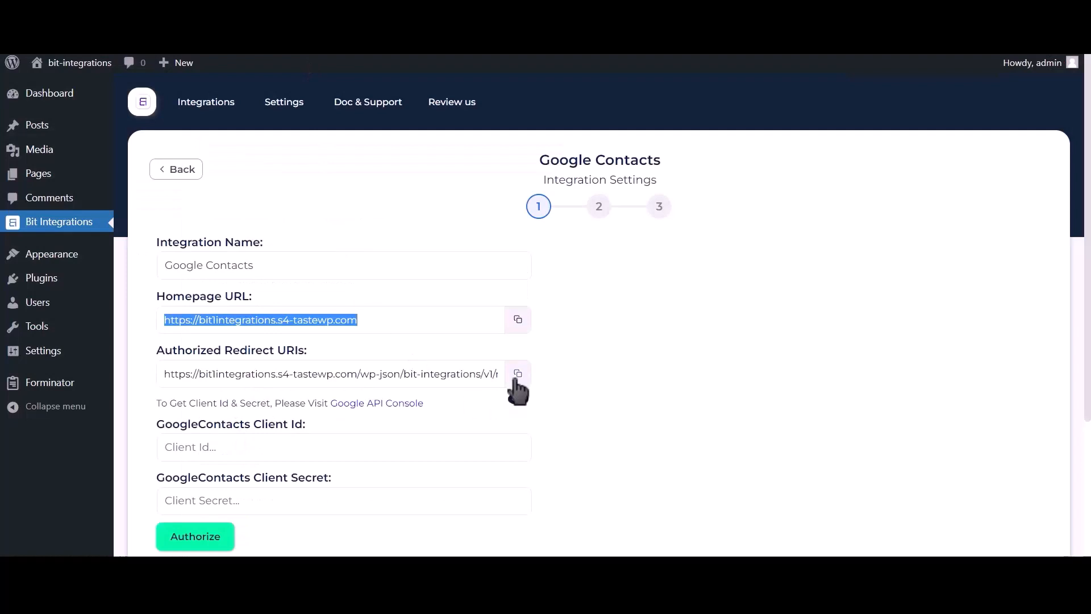
click(517, 375)
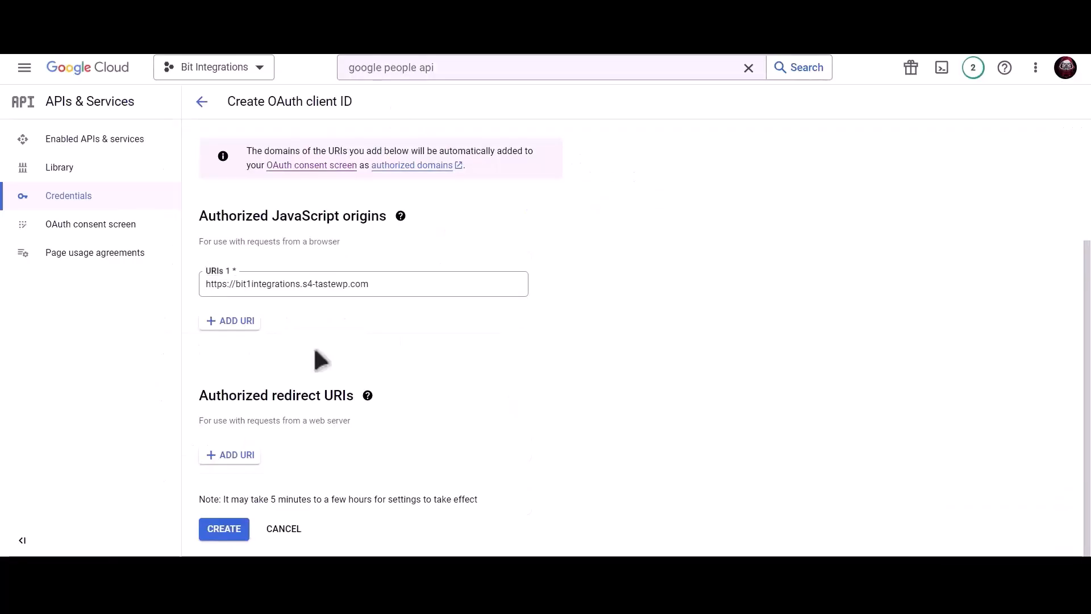
click(231, 455)
click(262, 461)
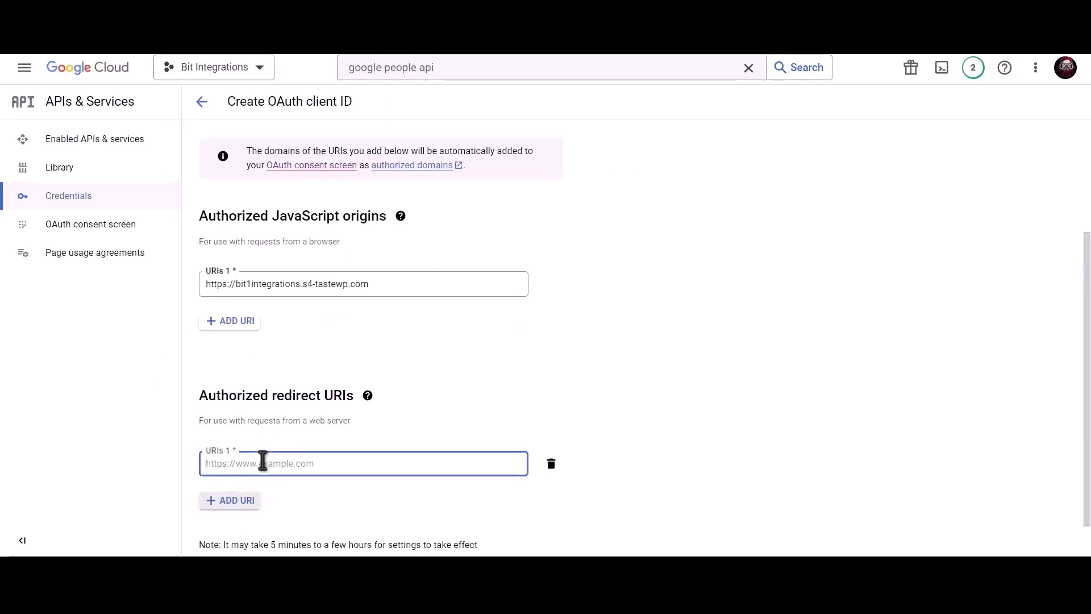
key(ctrl+v)
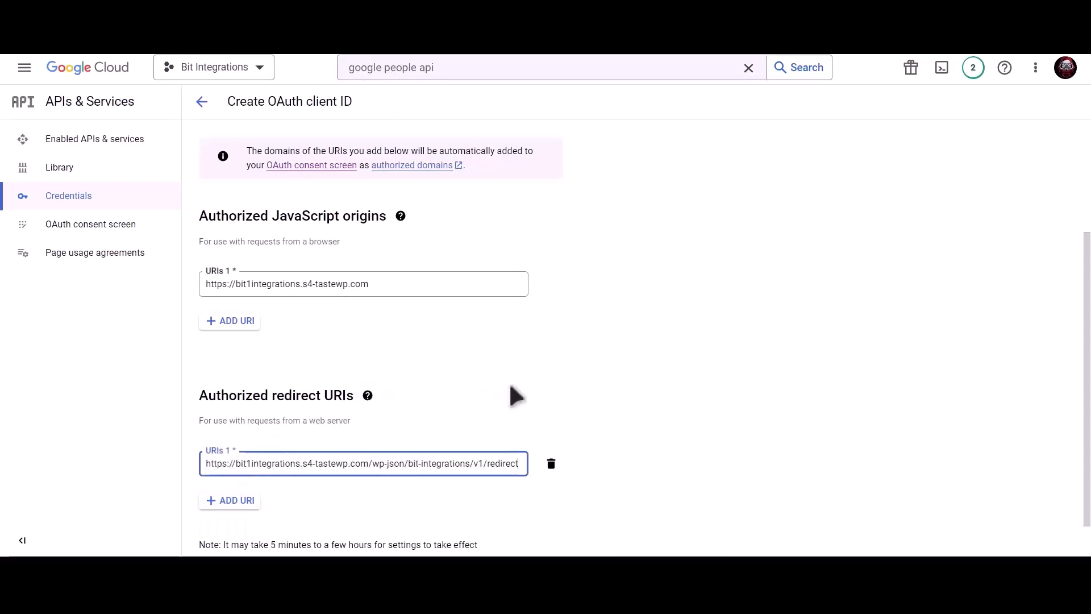
scroll(489, 406, down, 1)
click(226, 530)
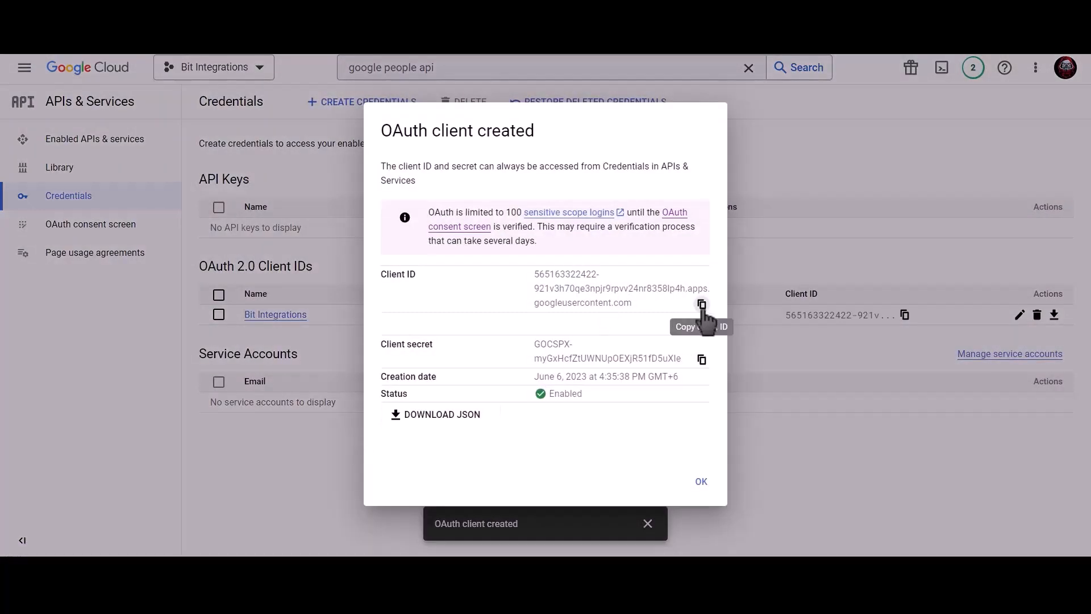
Copy the new client ID and secret into the plugin's Client Id and Client Secret fields, then authorize.
click(702, 305)
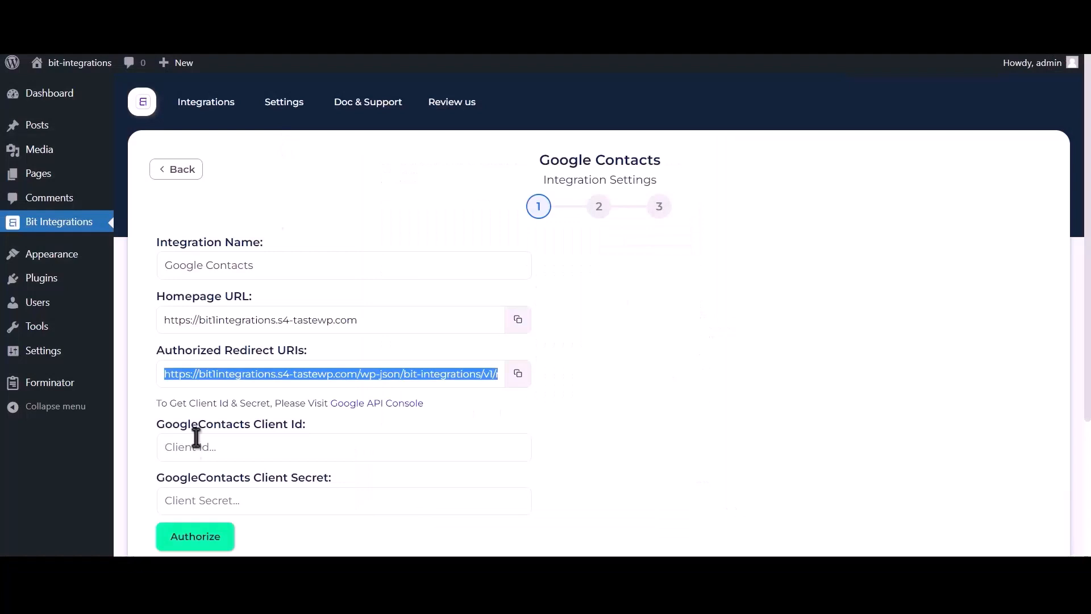
click(256, 450)
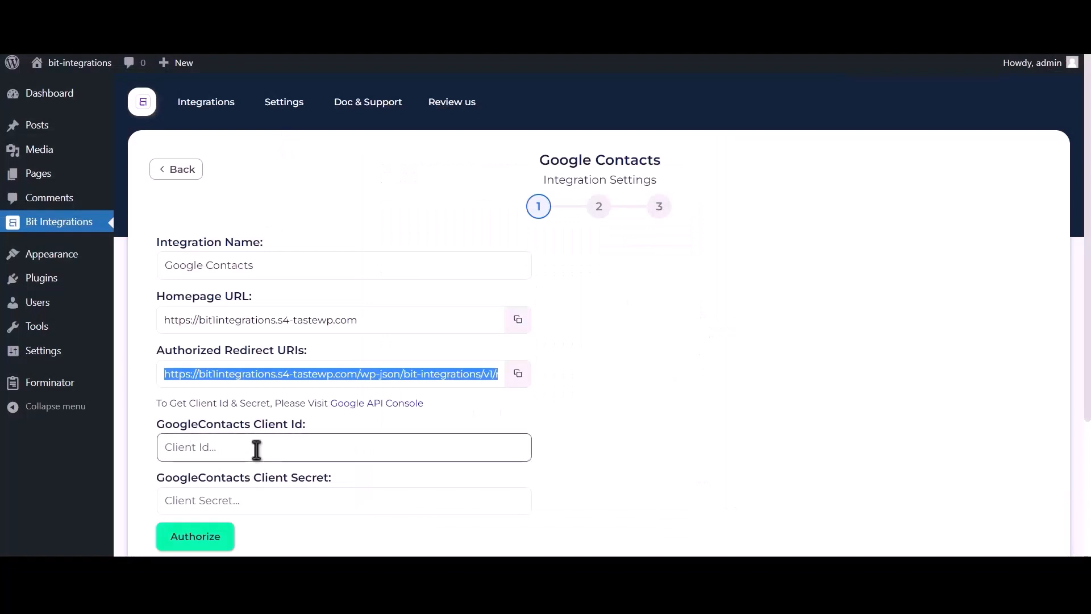
key(ctrl+v)
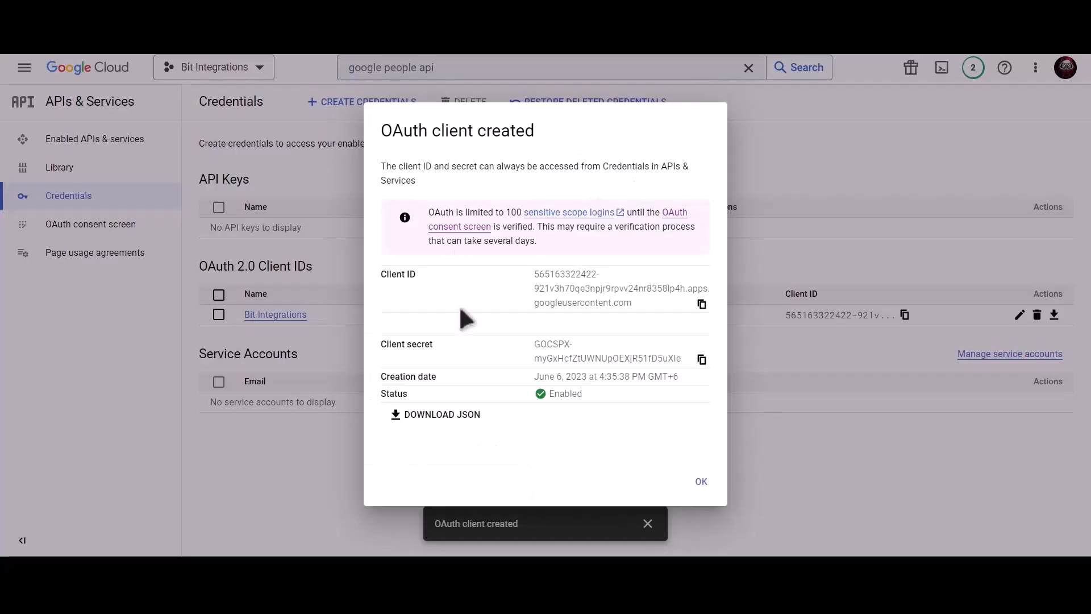
click(701, 360)
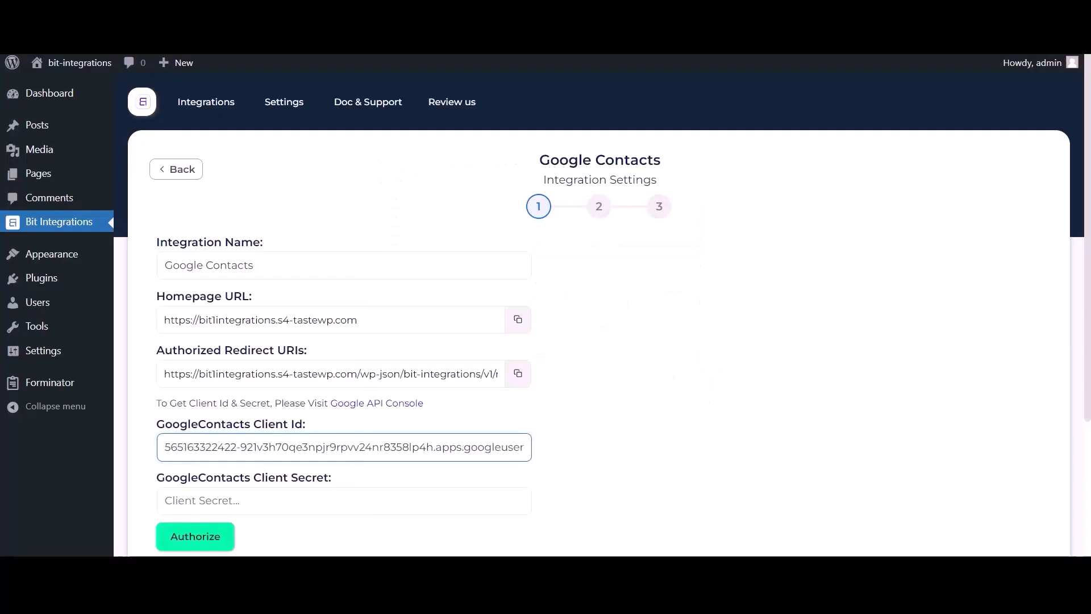
click(236, 499)
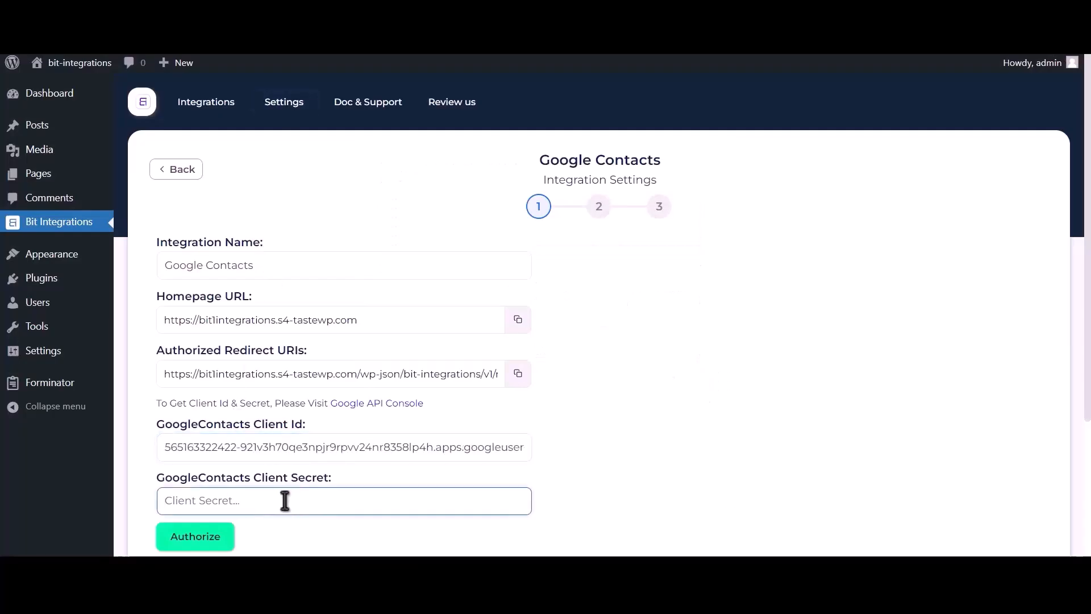
key(ctrl+v)
click(213, 540)
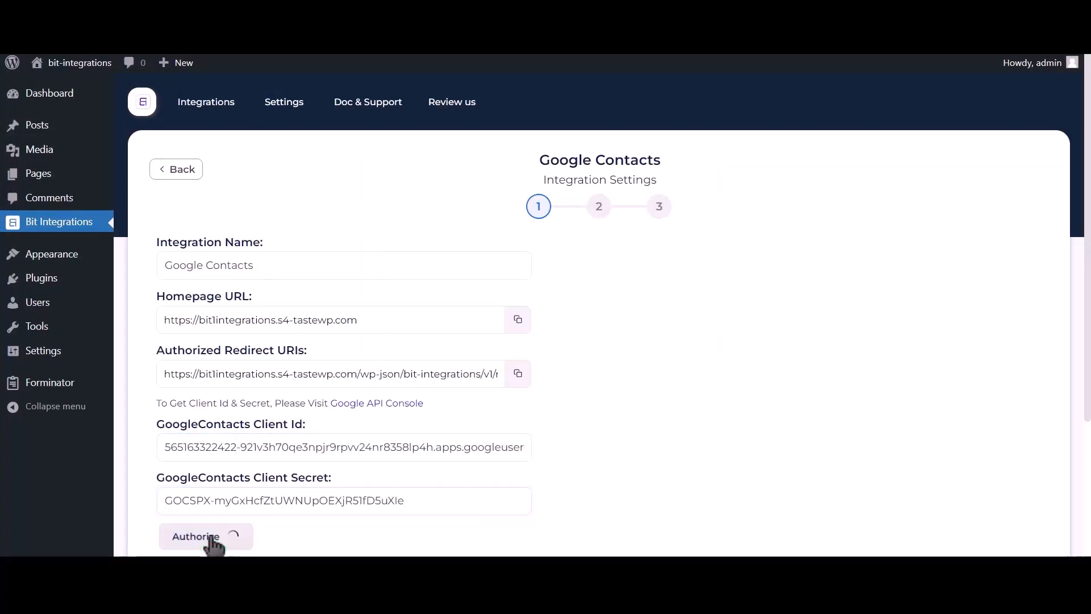
Grant Google account access past the unverified-app warning until 'Authorized Successfully' appears.
click(162, 164)
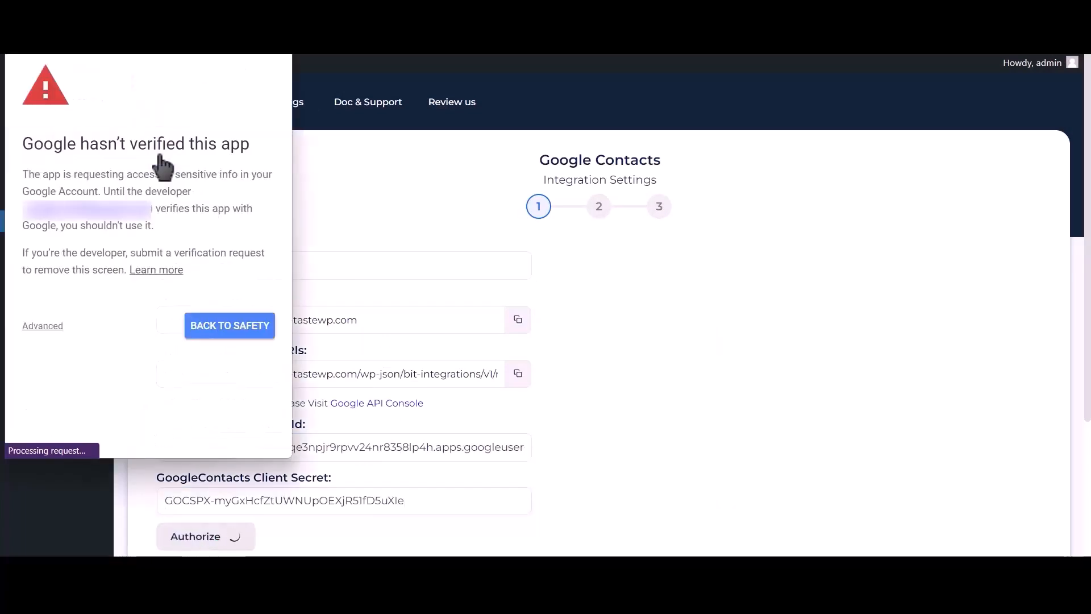
click(48, 327)
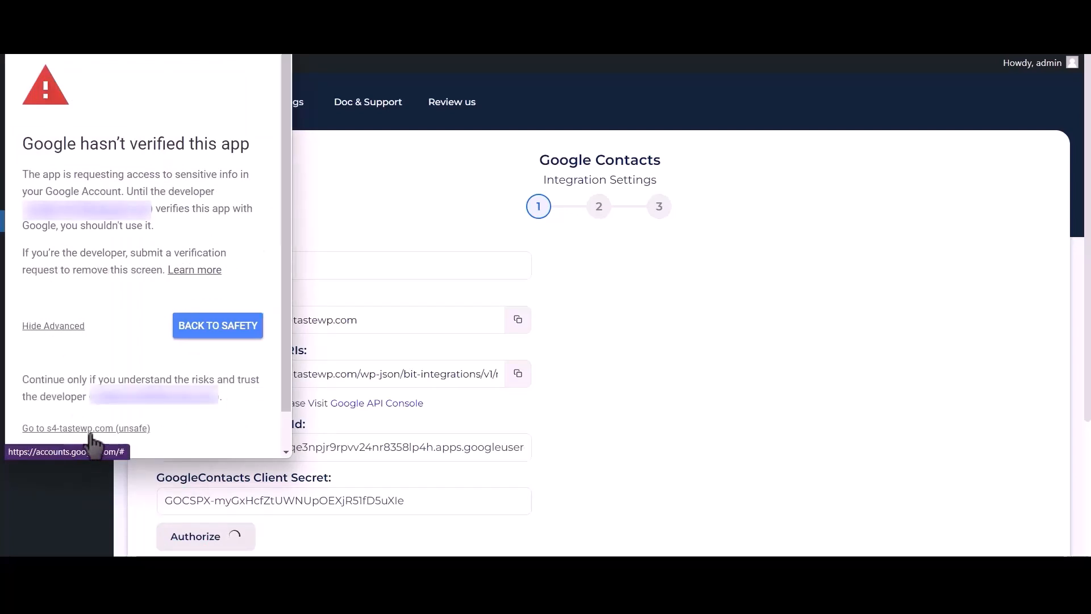
click(116, 430)
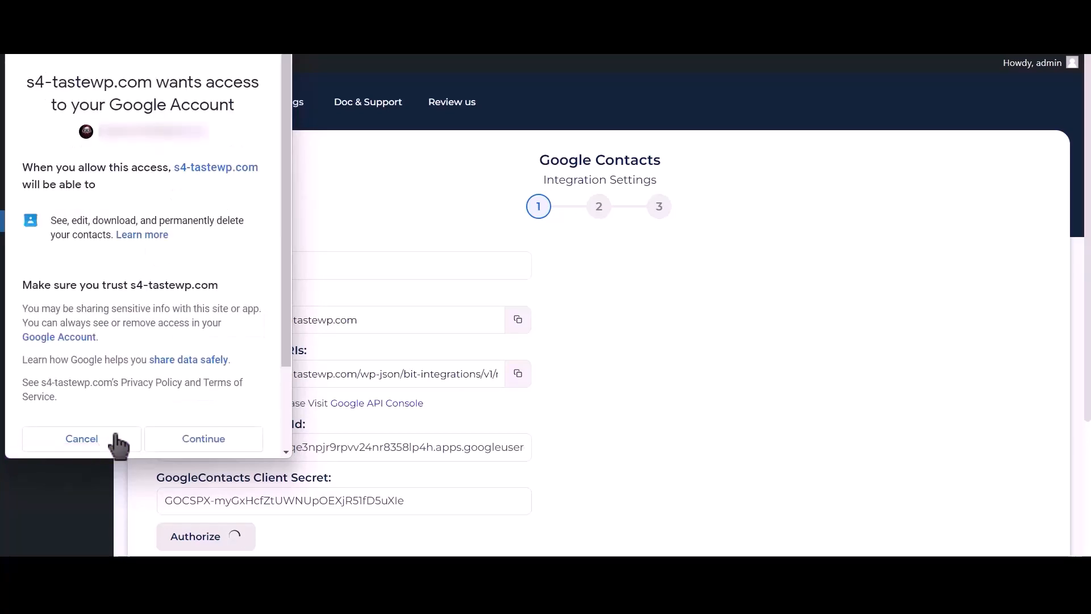
click(203, 448)
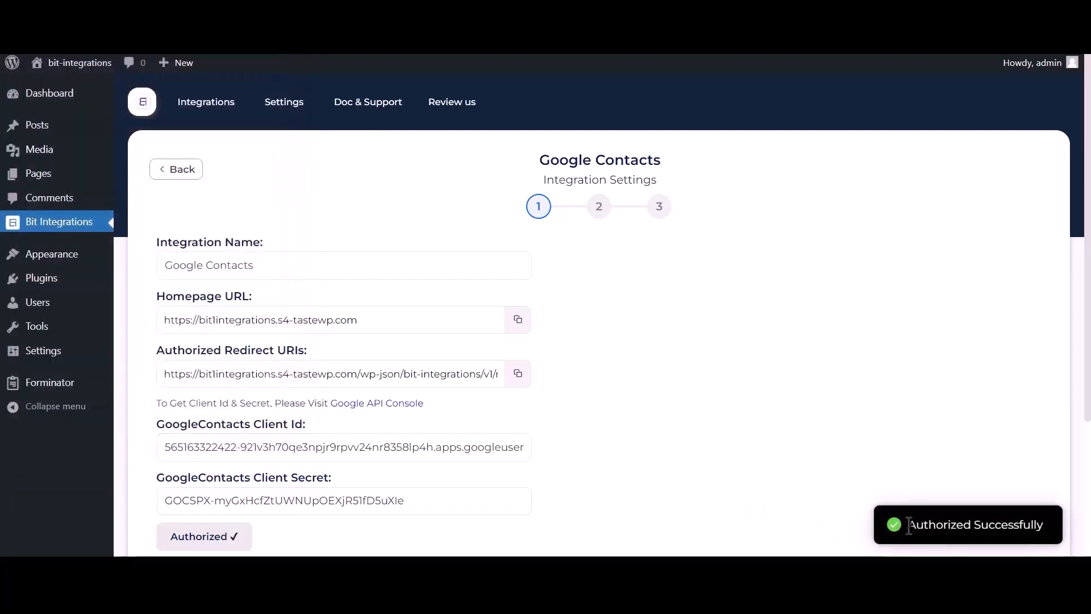
drag(908, 525, 1039, 521)
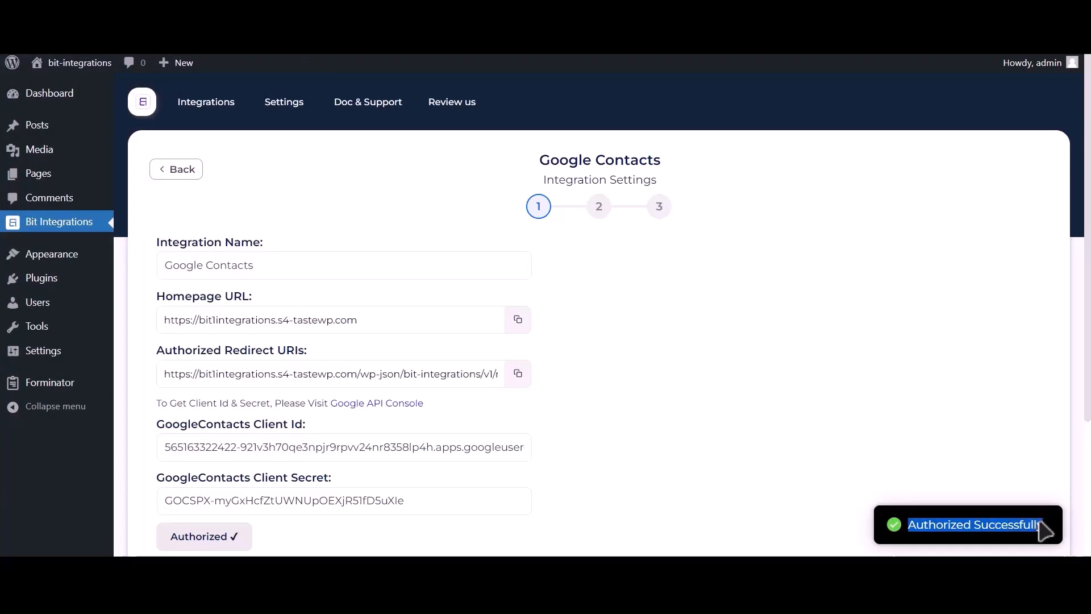
Advance to the field mapping step and choose the Create a contact action.
scroll(849, 494, down, 3)
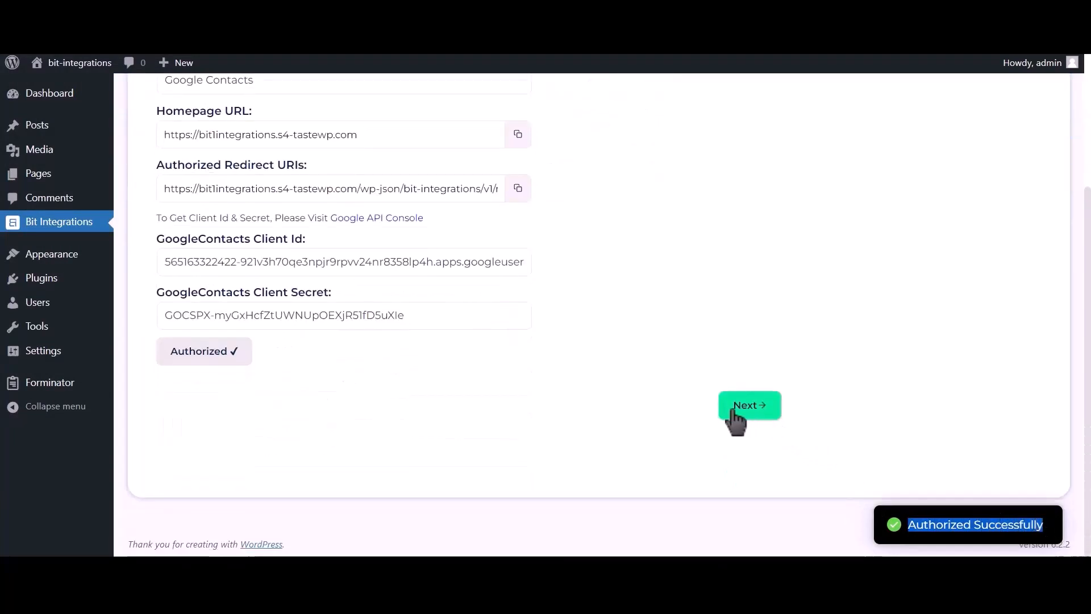
click(750, 412)
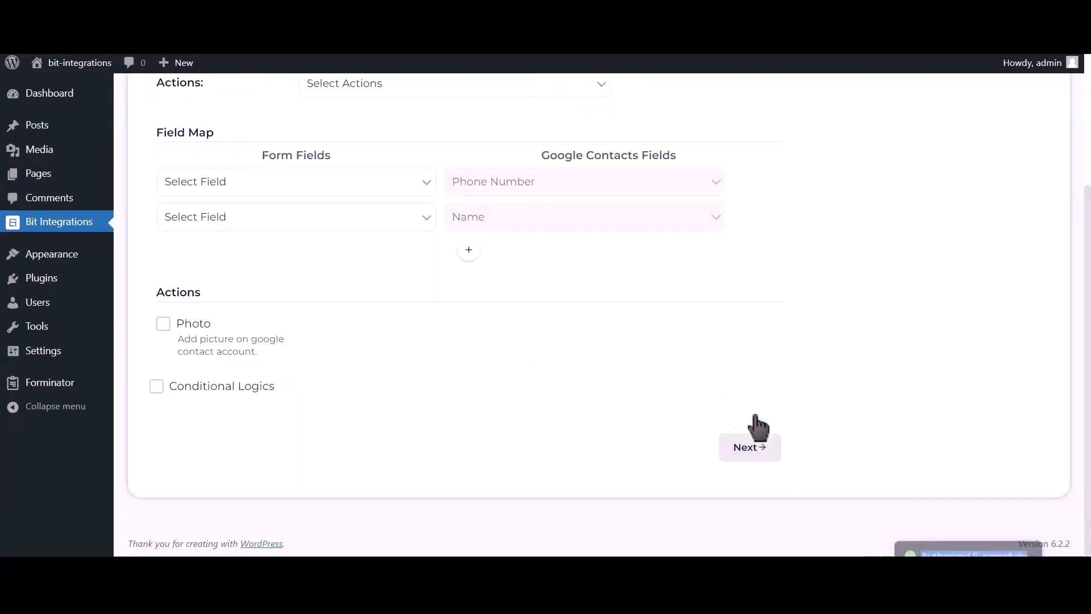
scroll(467, 341, up, 2)
click(431, 203)
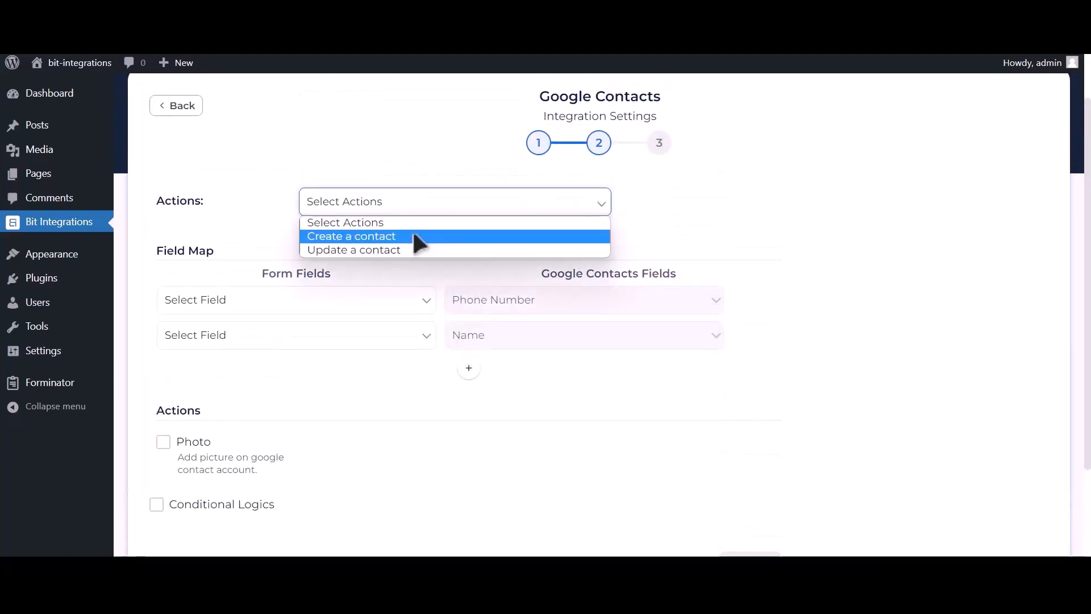
click(414, 236)
Map Phone Number-1, Name-1 and Email Address-1 to Phone Number, Name and email.
click(274, 300)
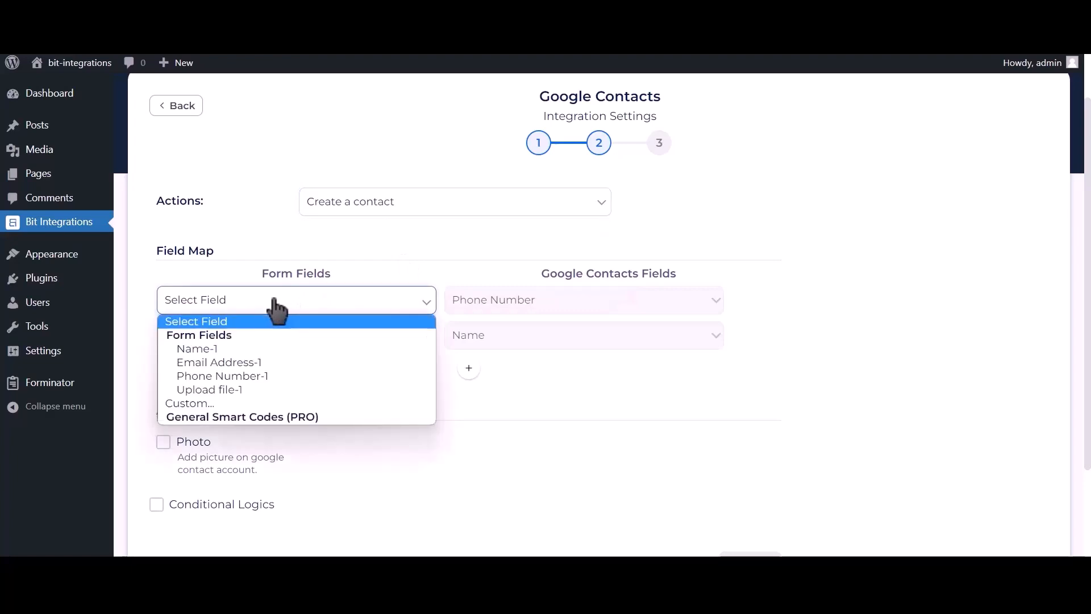
click(258, 381)
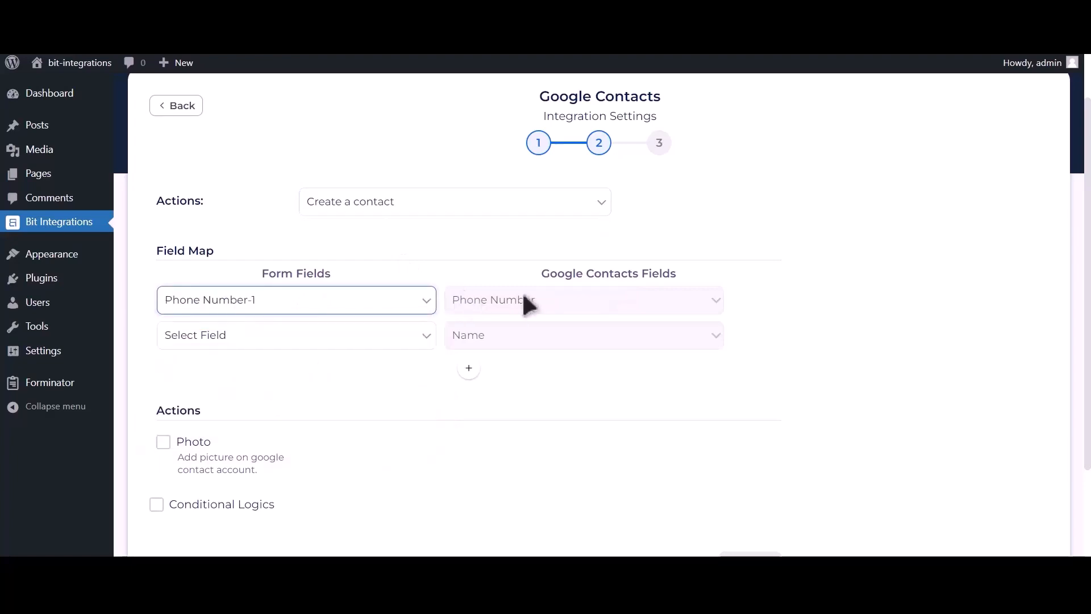
click(358, 337)
click(275, 382)
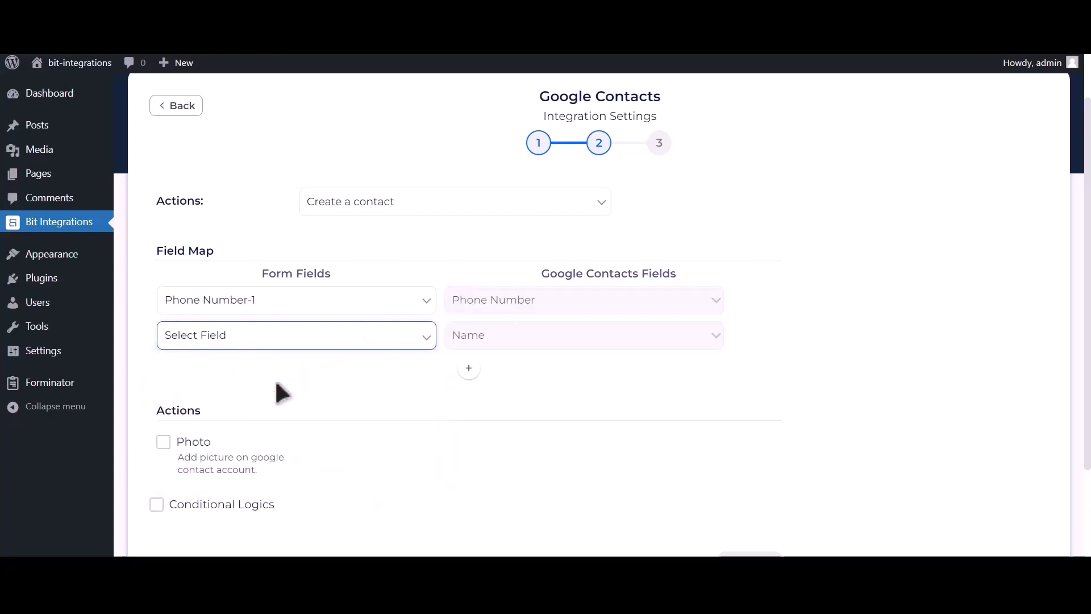
click(468, 369)
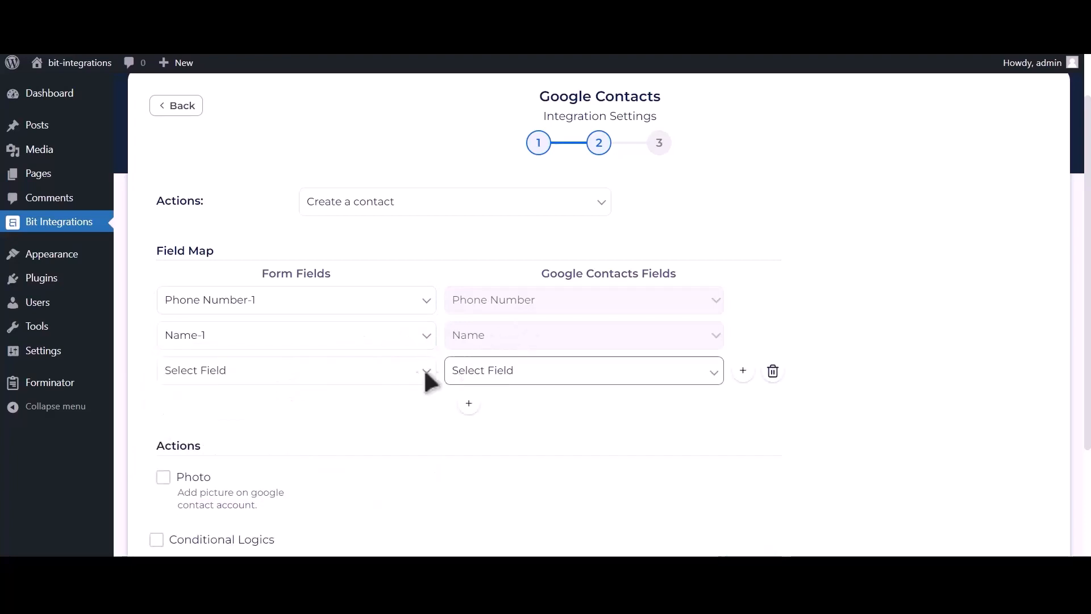
click(321, 373)
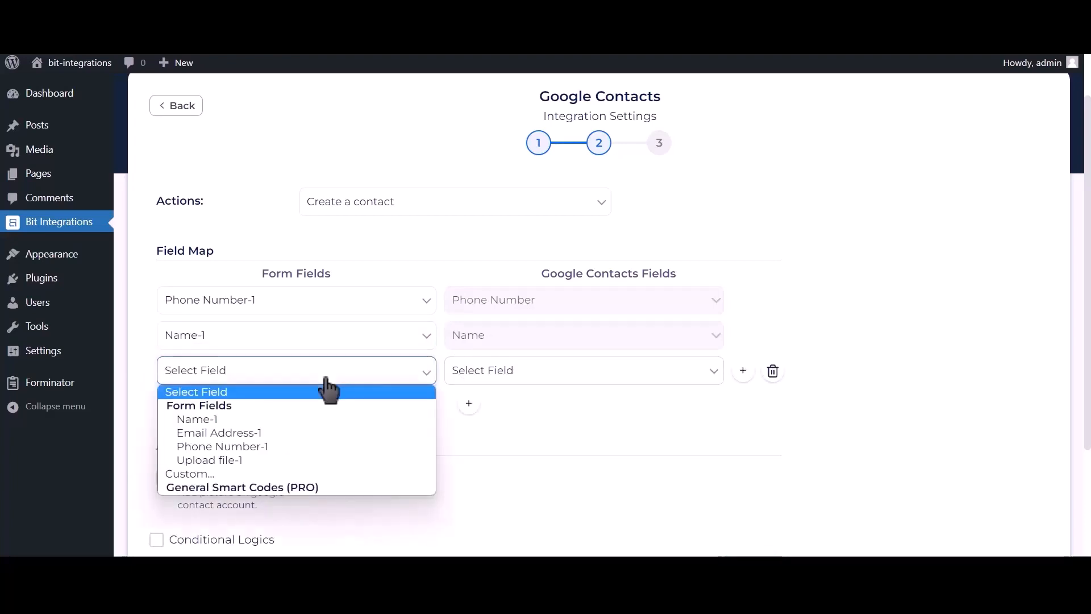
click(268, 432)
click(523, 379)
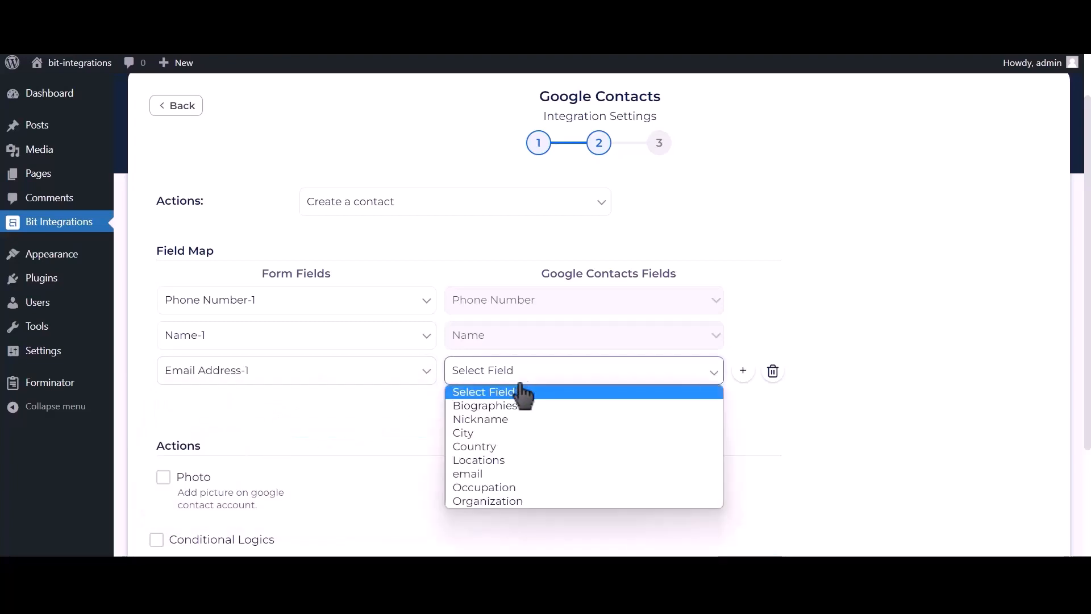
click(477, 473)
scroll(441, 438, down, 2)
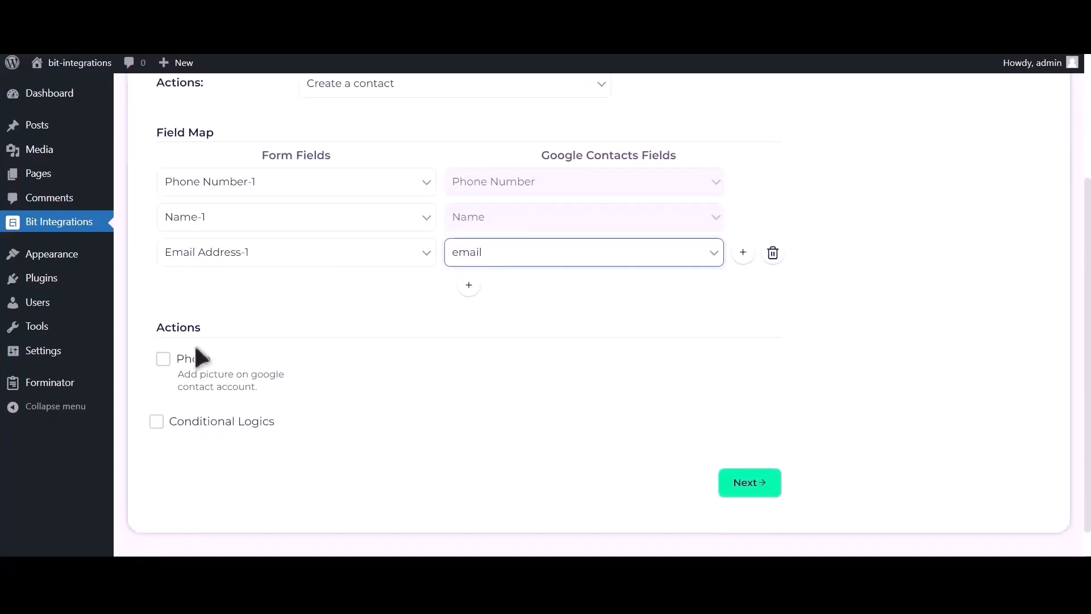
Enable the Photo action using Upload file-1 as the contact photo.
click(163, 359)
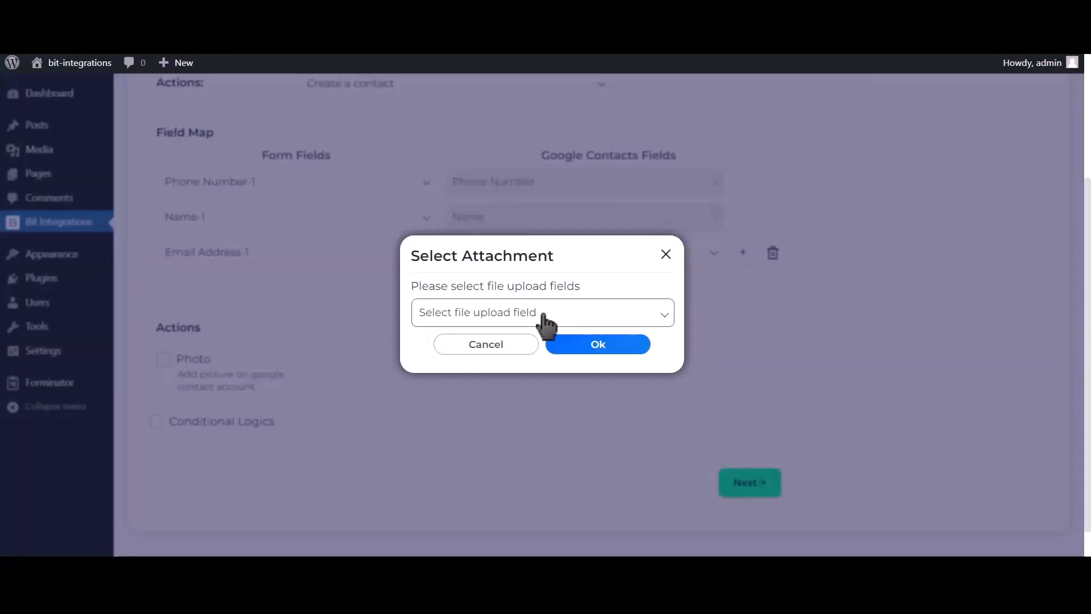
click(504, 318)
click(485, 347)
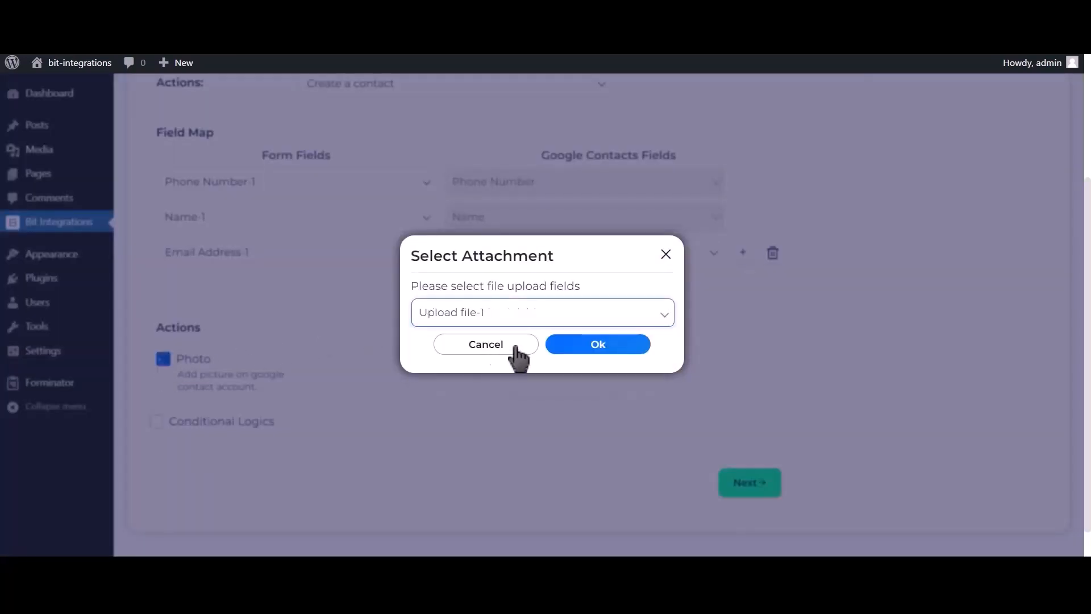
click(609, 343)
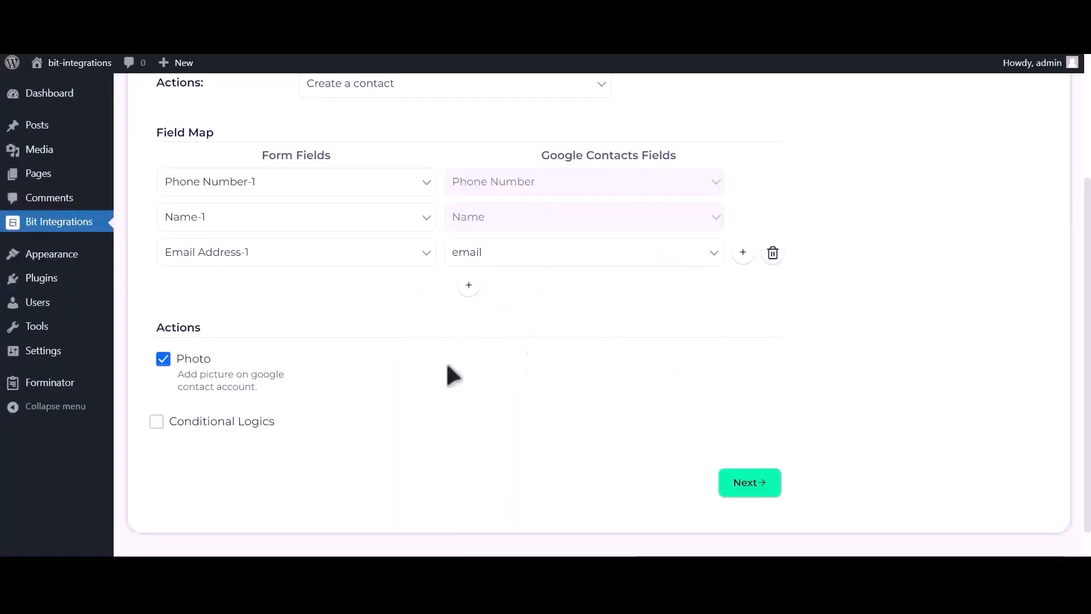
Leave Conditional Logics off, then finish and save the integration.
click(238, 425)
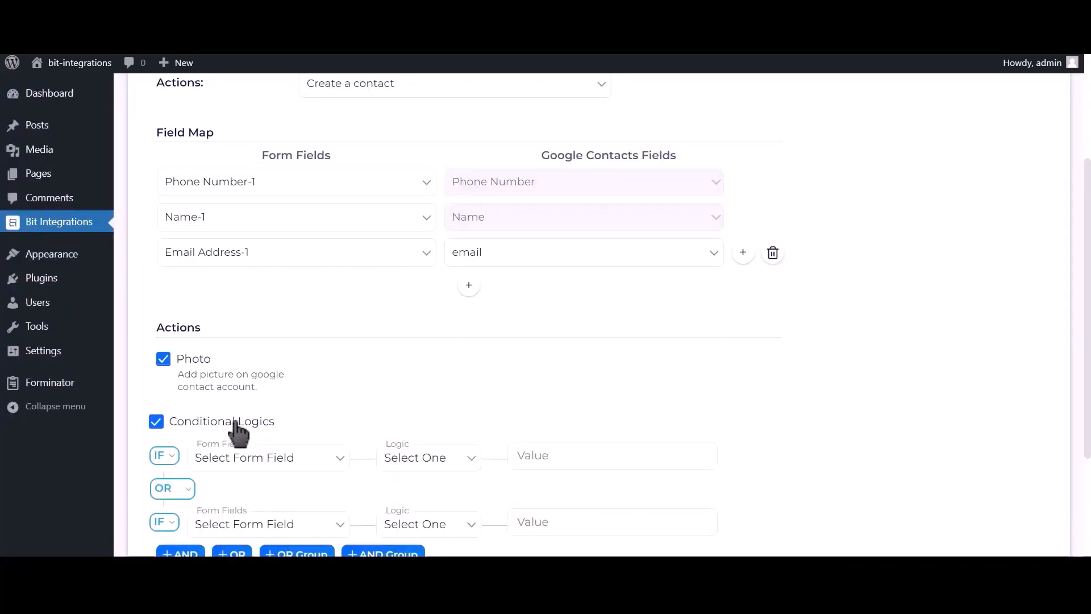
scroll(237, 432, down, 3)
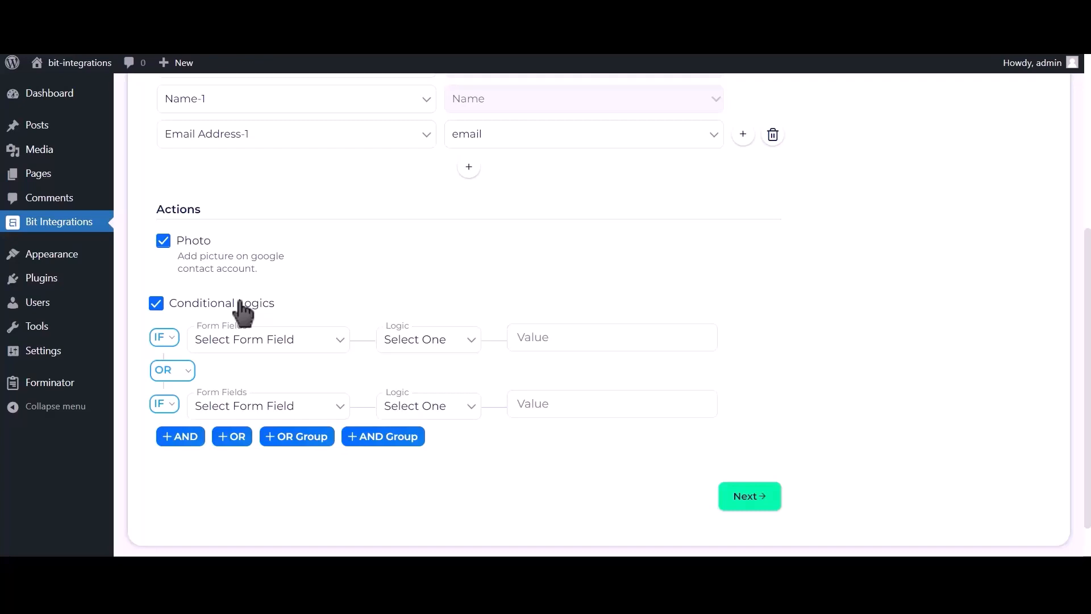
click(240, 303)
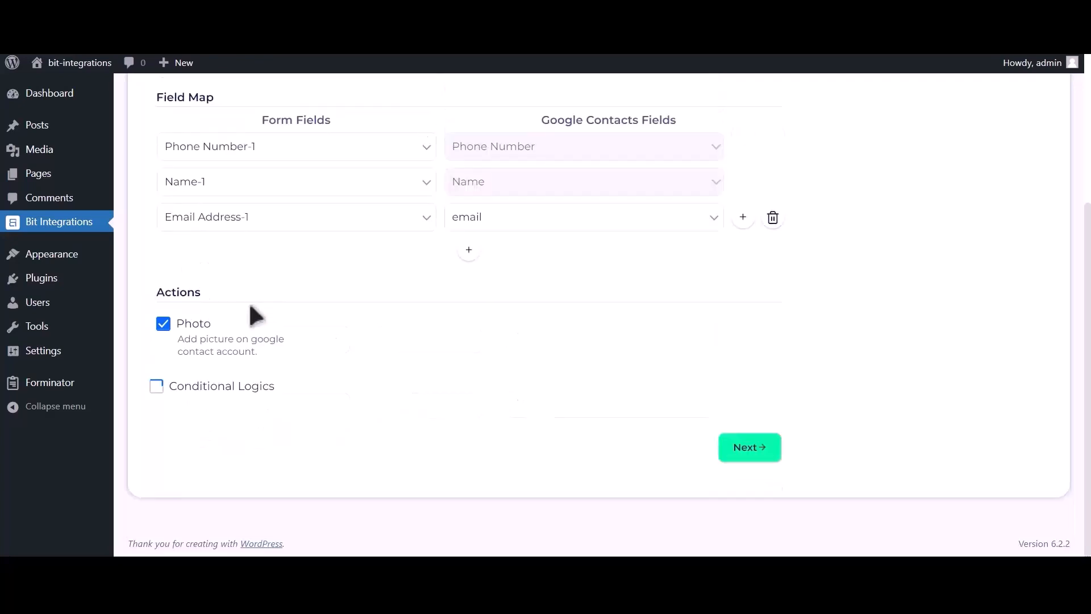
click(759, 460)
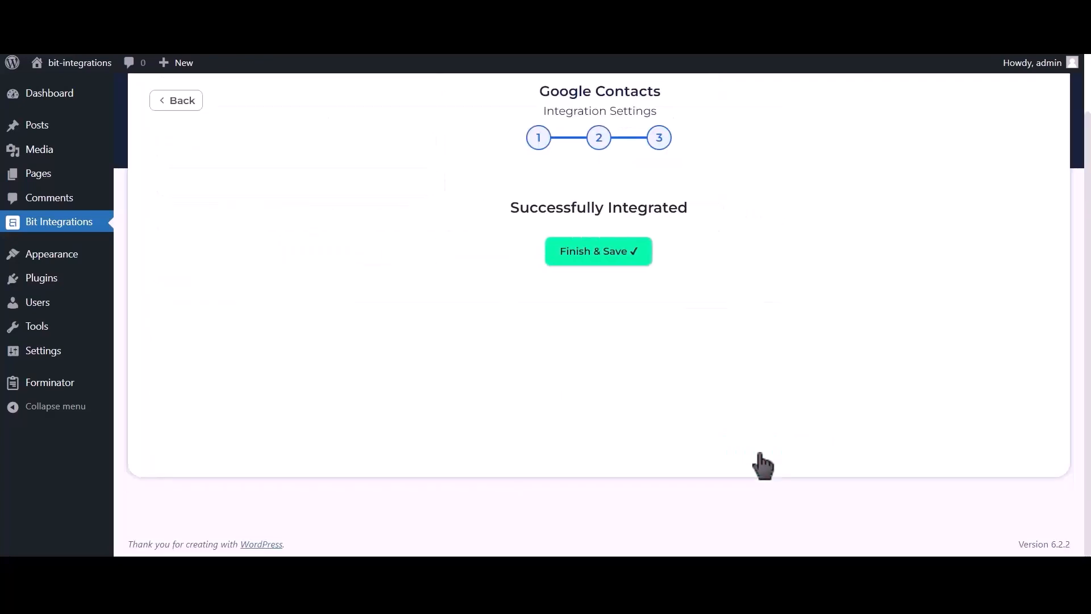
click(607, 269)
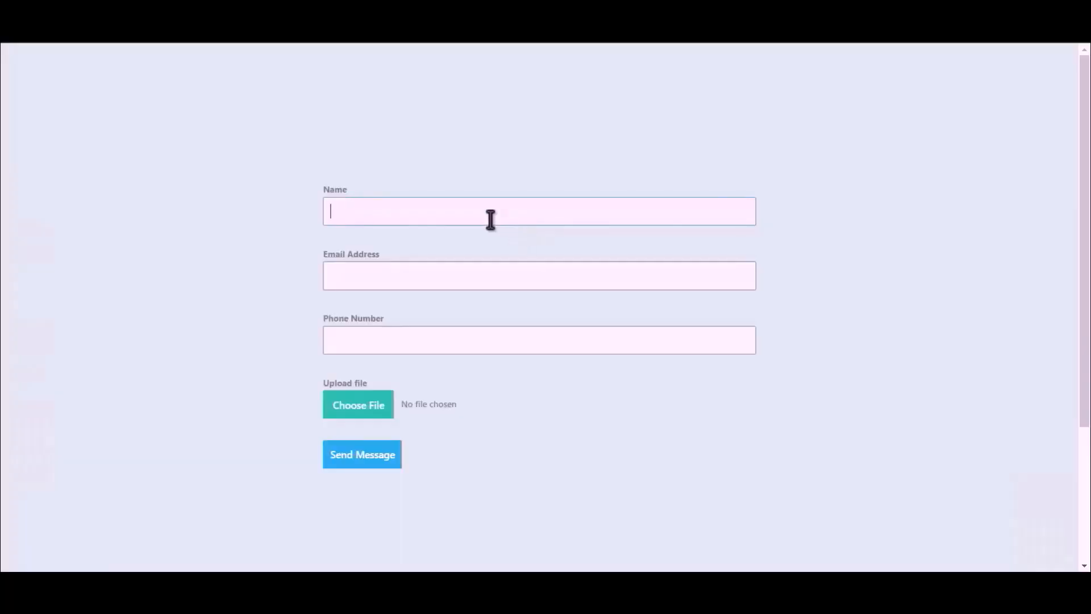
Fill in the name 'Bit Integration', an e-mail address and a phone number.
text(Bit Integrations)
click(528, 272)
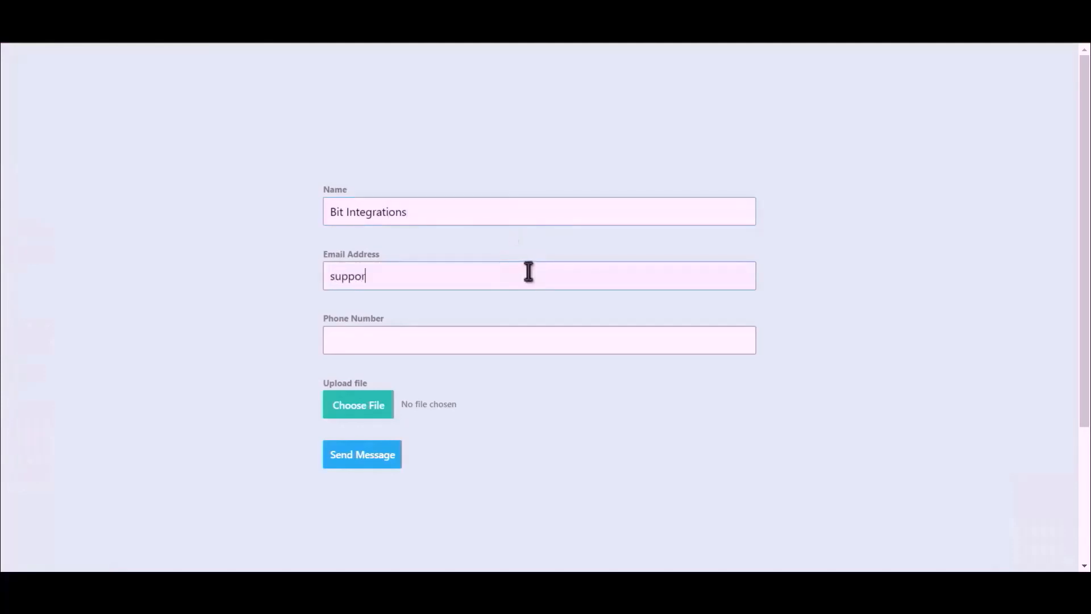
click(476, 344)
text(4445)
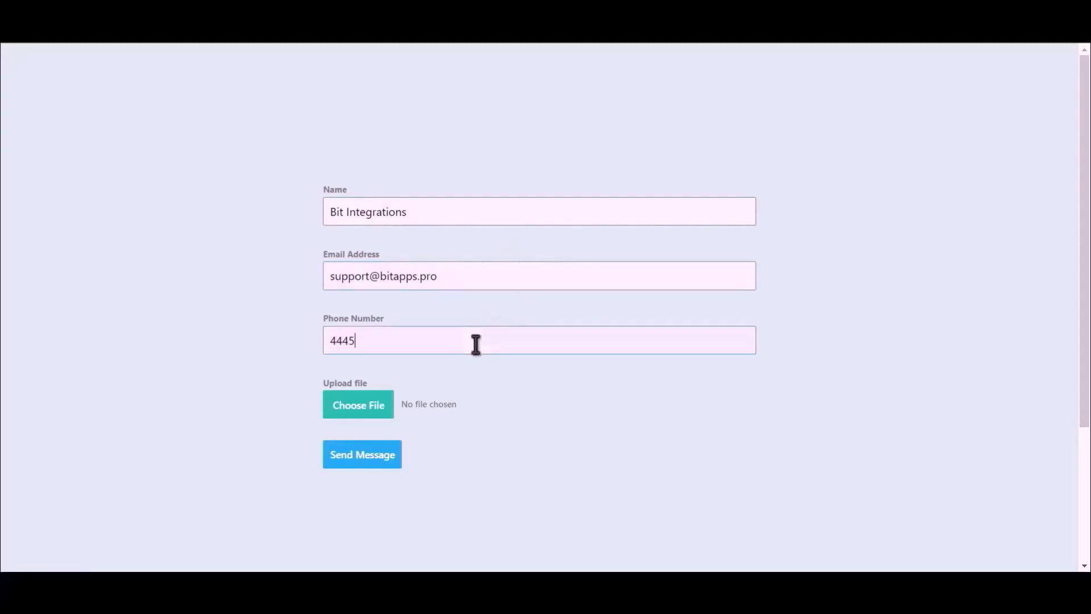
text(55666)
Attach the Bit Integrations image and send the test message.
click(340, 412)
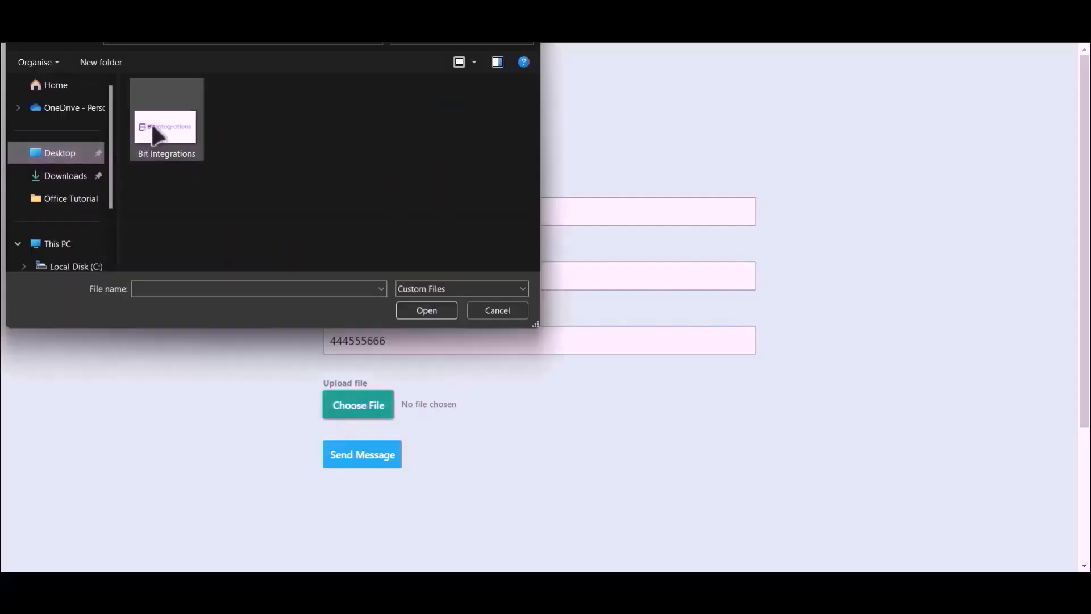
double_click(152, 123)
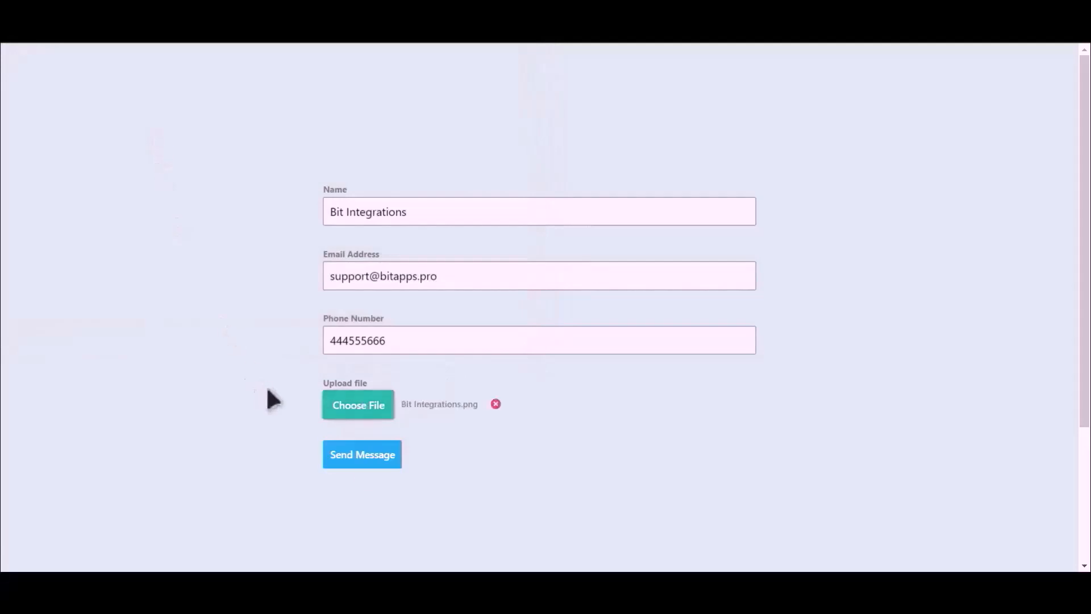
click(362, 460)
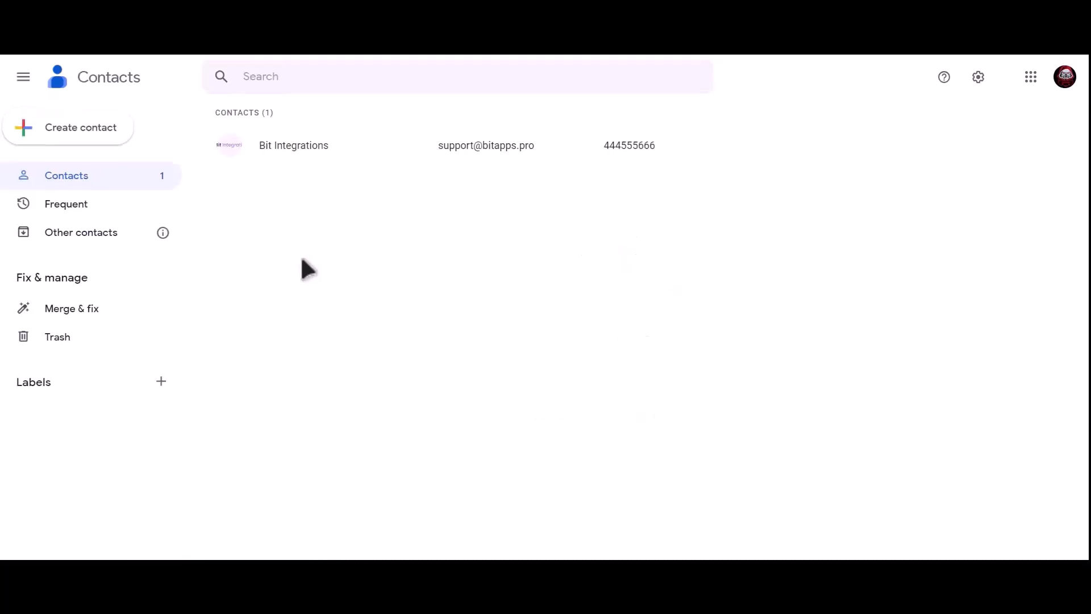
Open the Bit Integrations contact's details page from the contacts list.
click(339, 147)
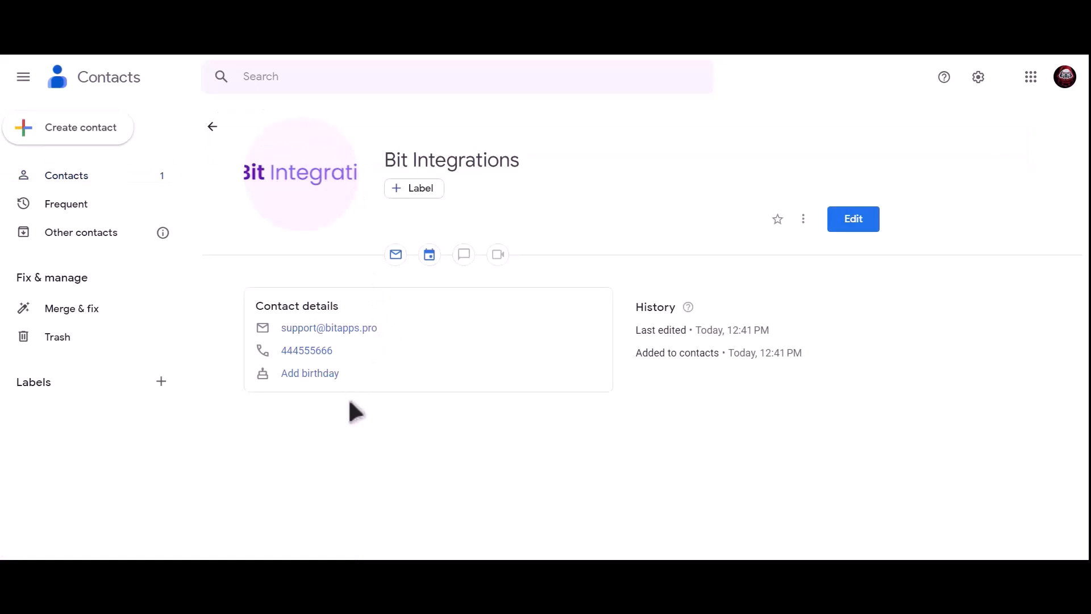